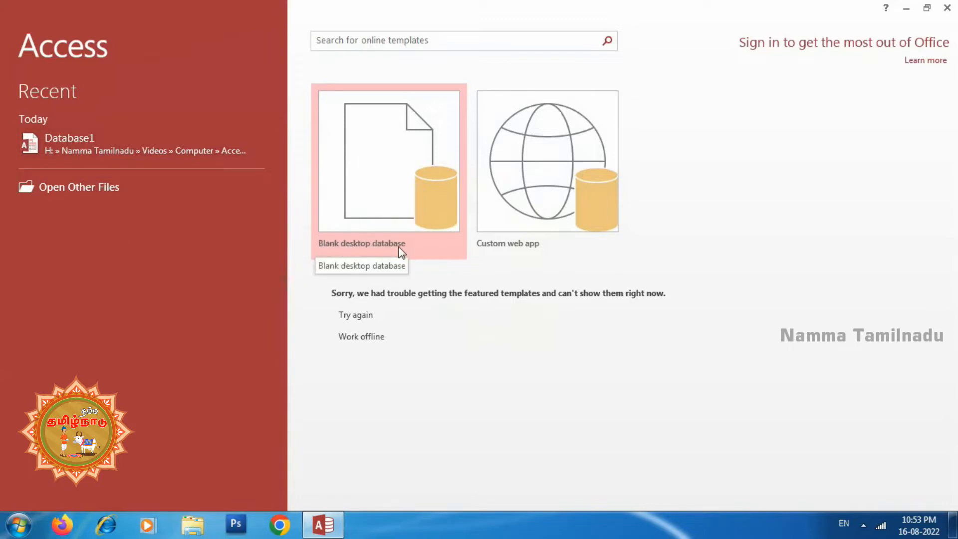
- Open the recent Database1 file and create a basic report from Table1
left_click(51, 142)
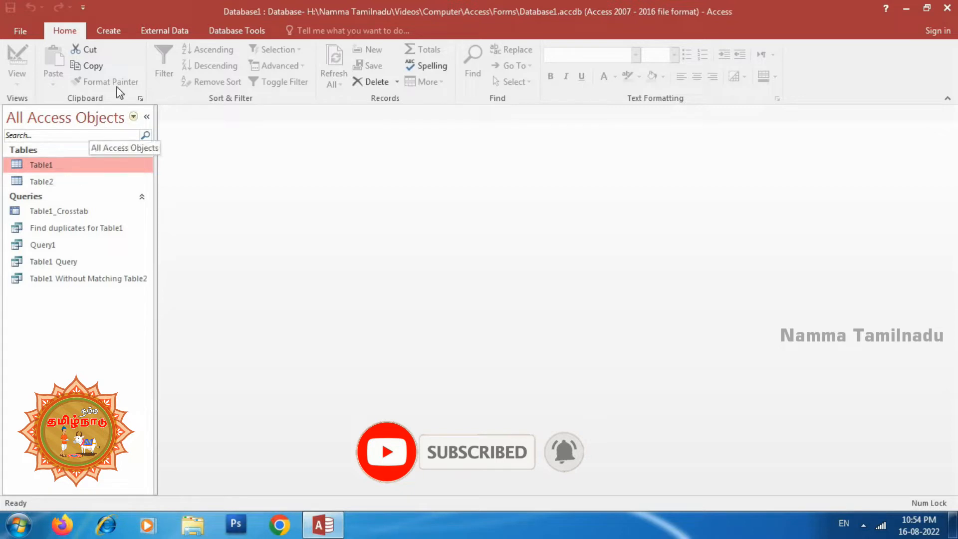
left_click(112, 34)
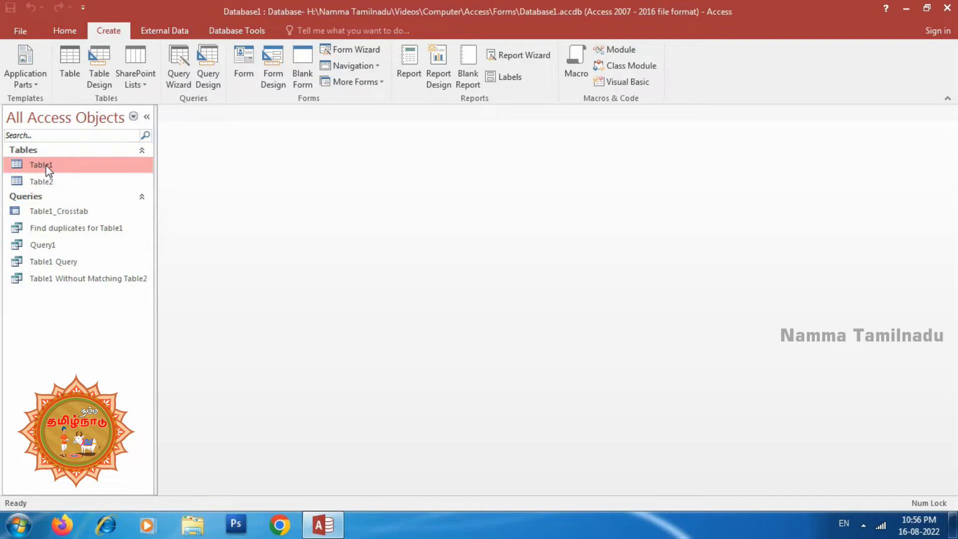
left_click(410, 78)
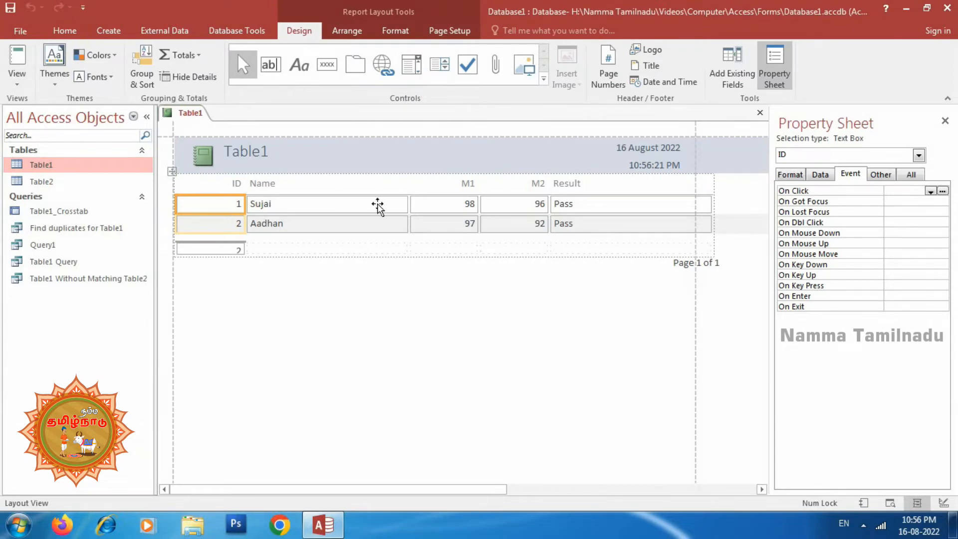
- Save and close the Table1 report as Report1, and review the saved report in Report View
left_click(760, 112)
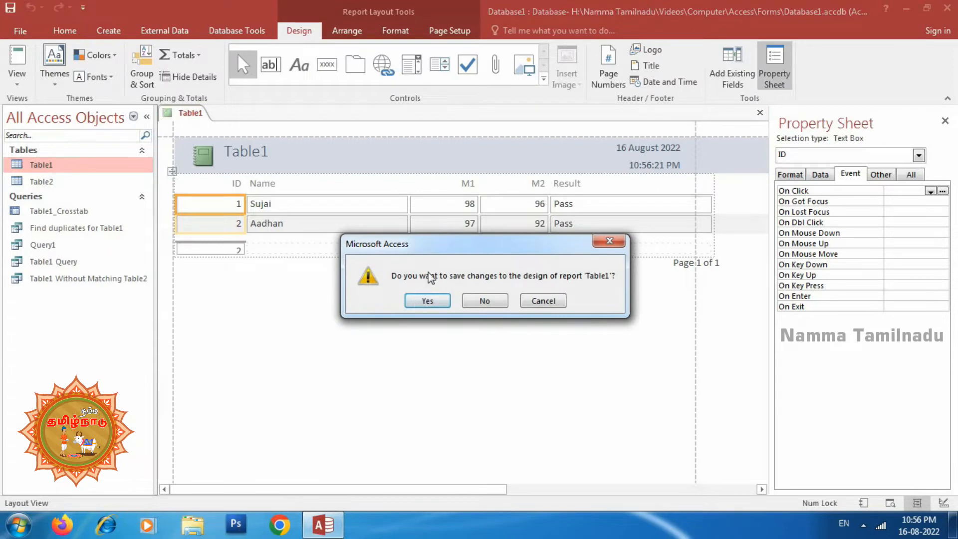
left_click(427, 301)
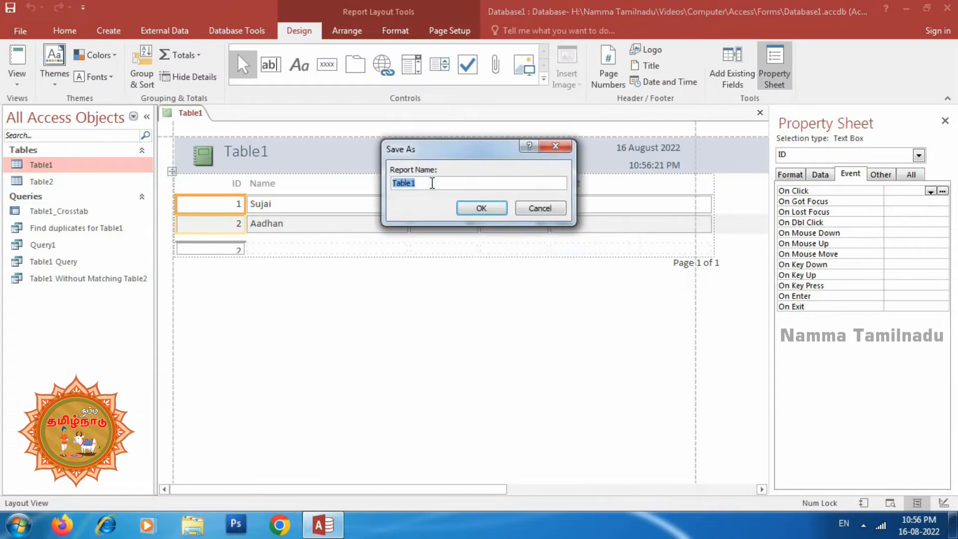
type("Report1")
left_click(482, 208)
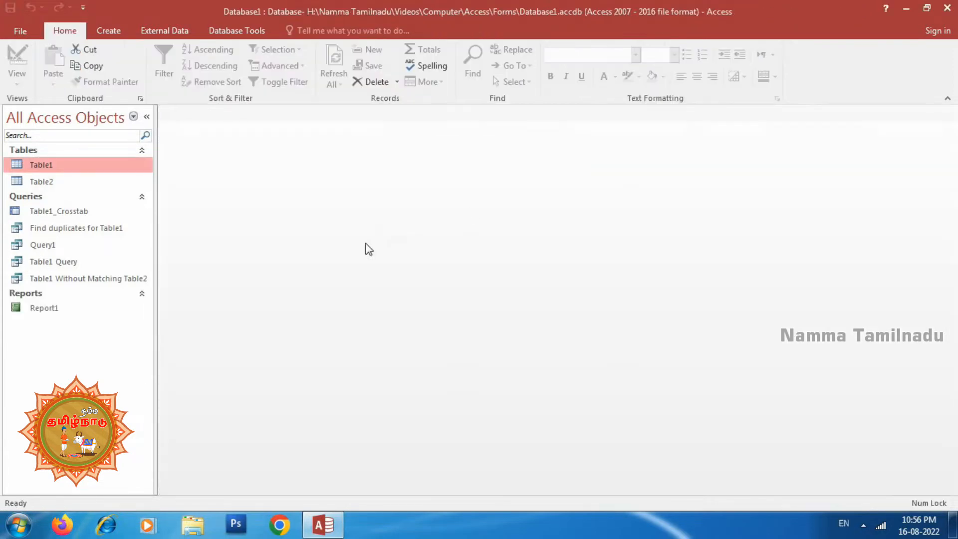
double_click(37, 311)
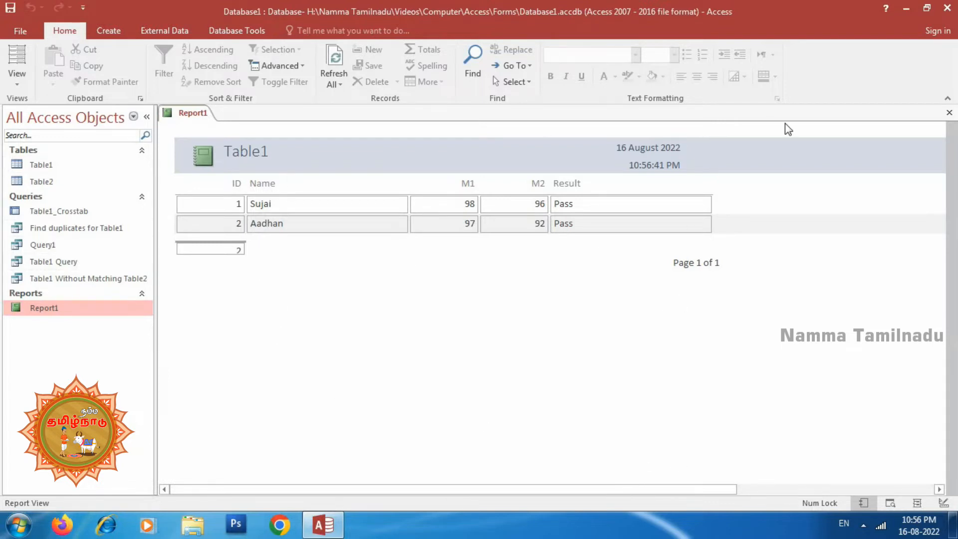
left_click(949, 114)
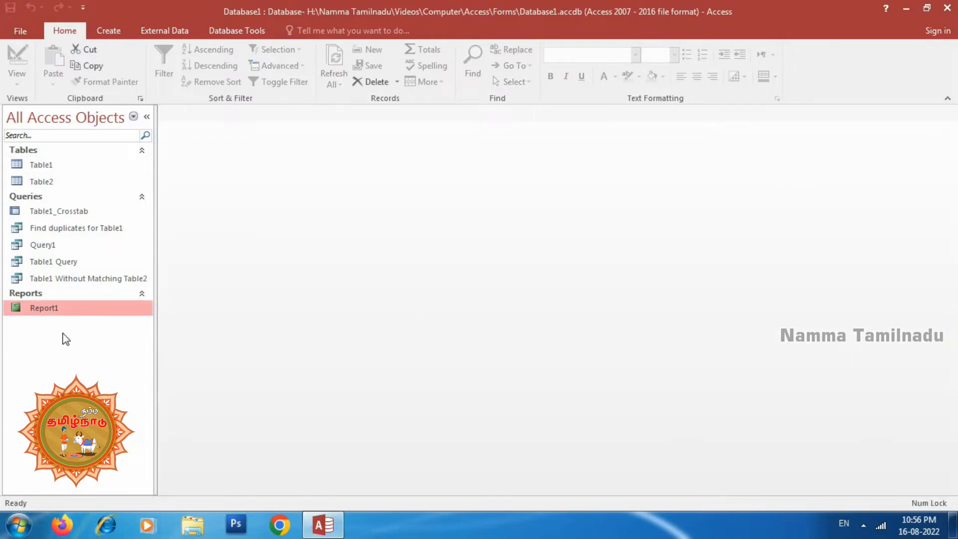
- Create a blank report in Design View and look over its Page Header, Detail and Page Footer sections
left_click(46, 168)
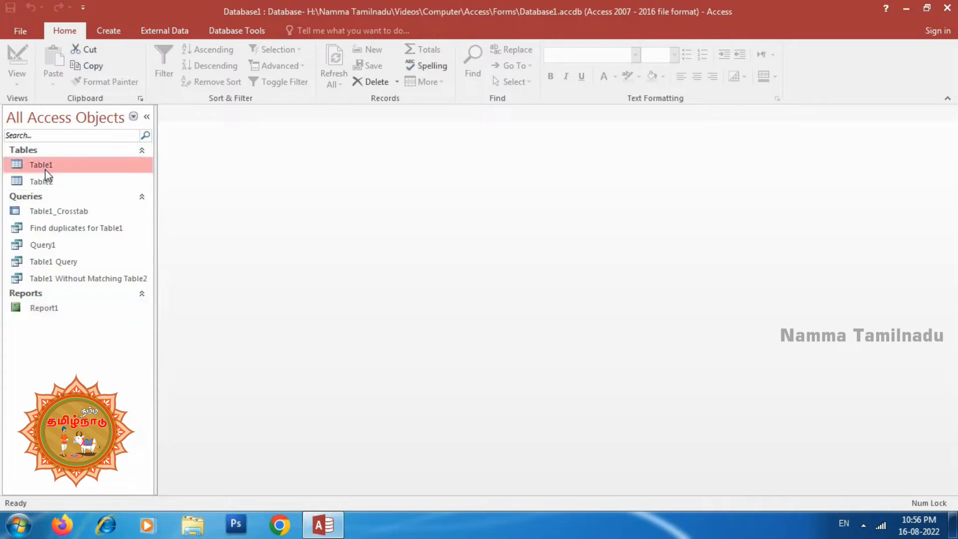
left_click(110, 34)
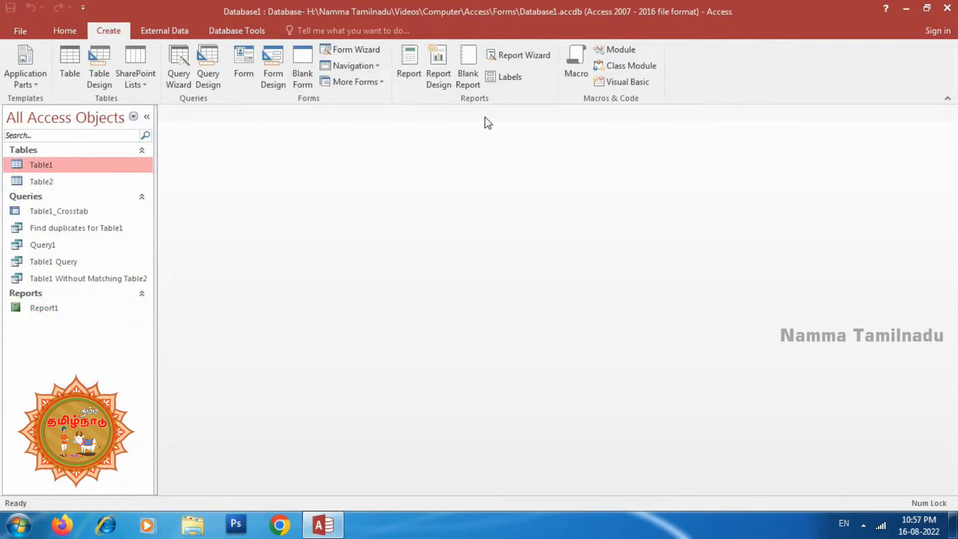
left_click(438, 82)
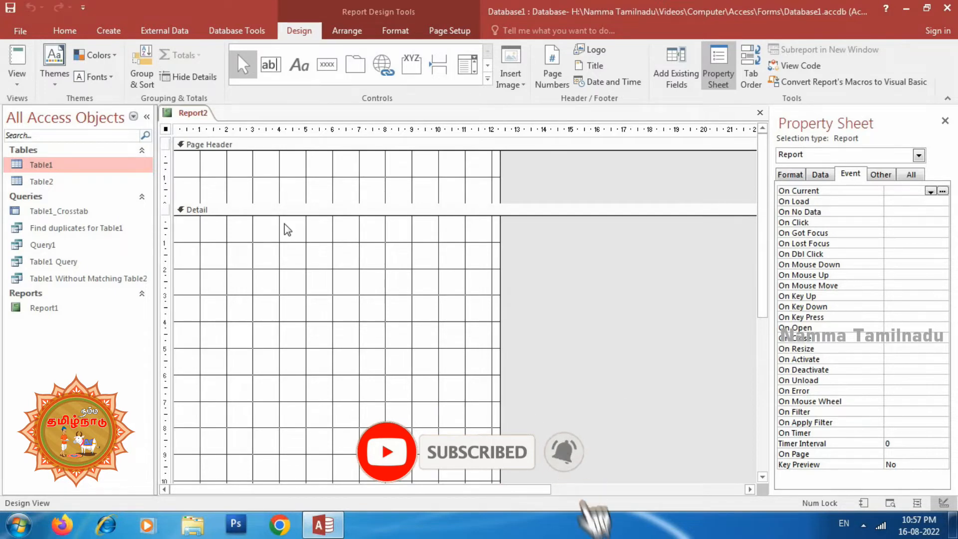
left_click(300, 179)
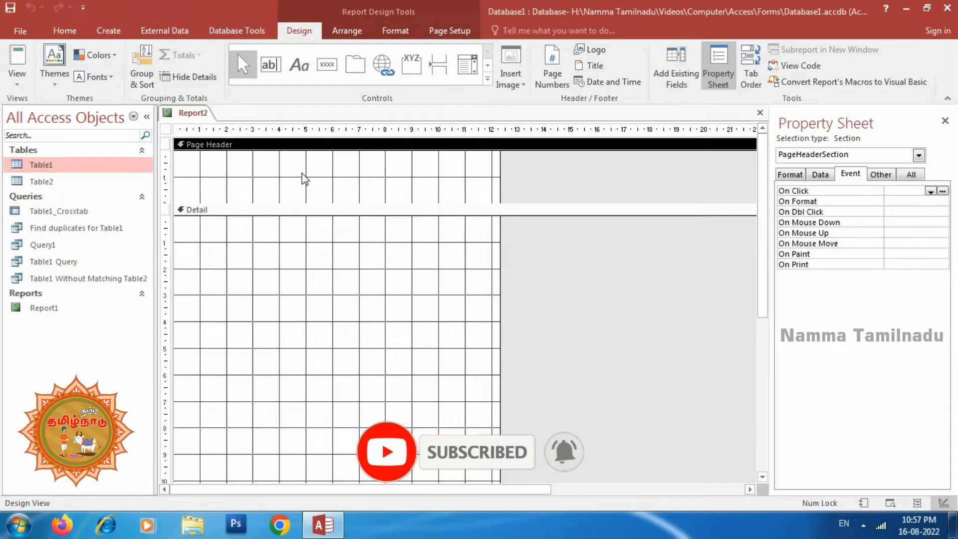
left_click(366, 315)
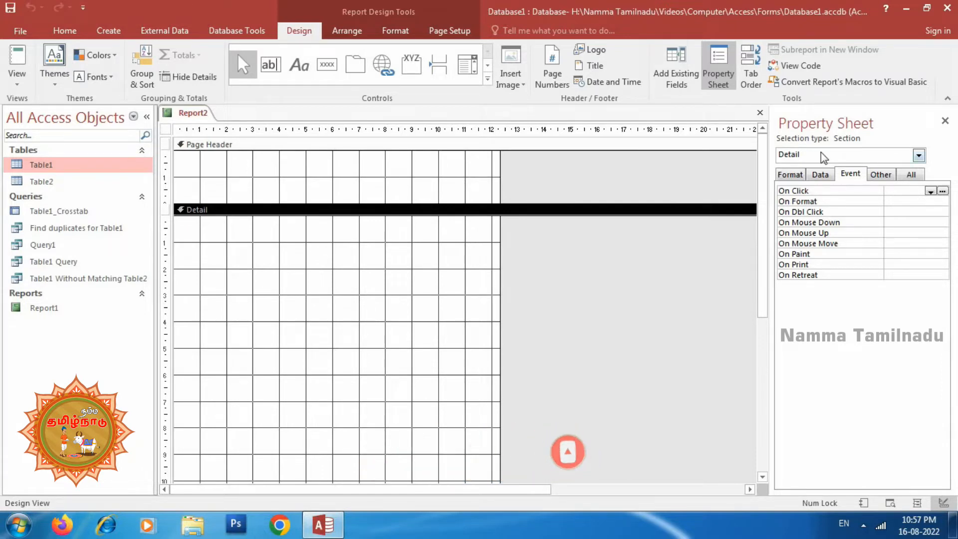
left_click_drag(763, 188, 765, 355)
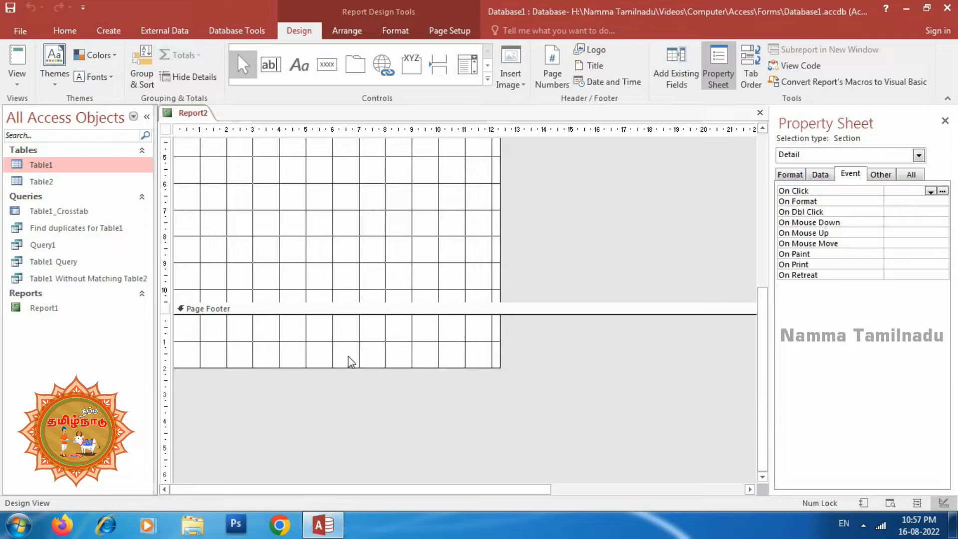
left_click_drag(760, 322, 760, 168)
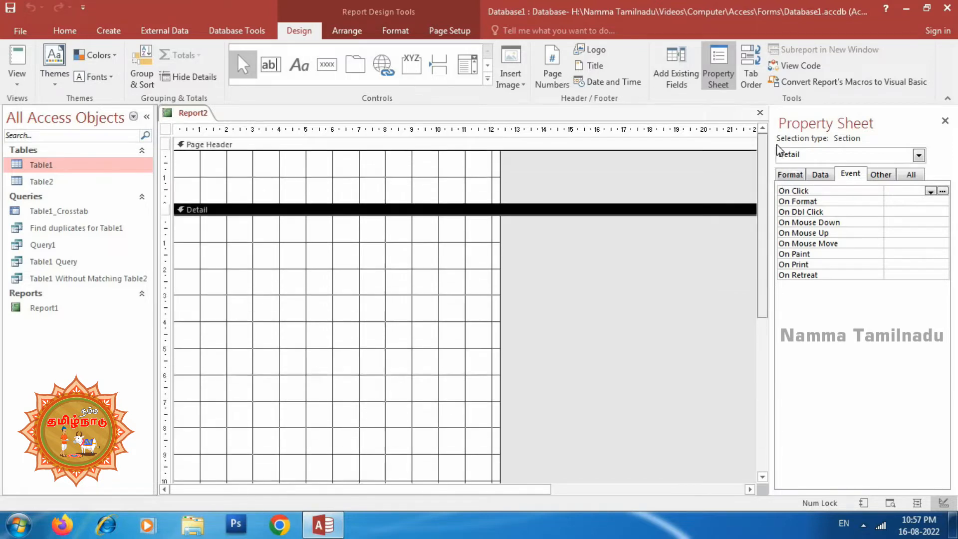
- Add the Koala image from the Sample Pictures folder as the report's logo
left_click(283, 182)
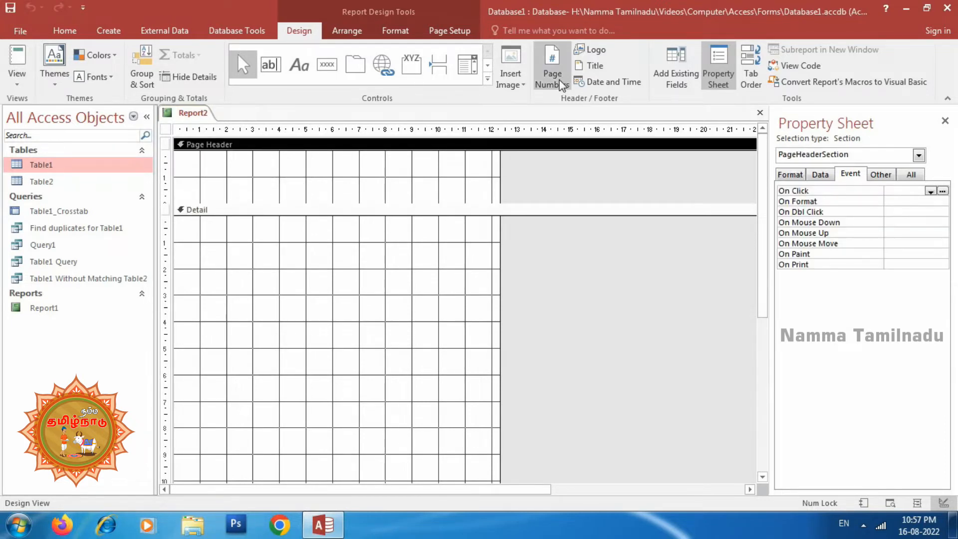
left_click(596, 50)
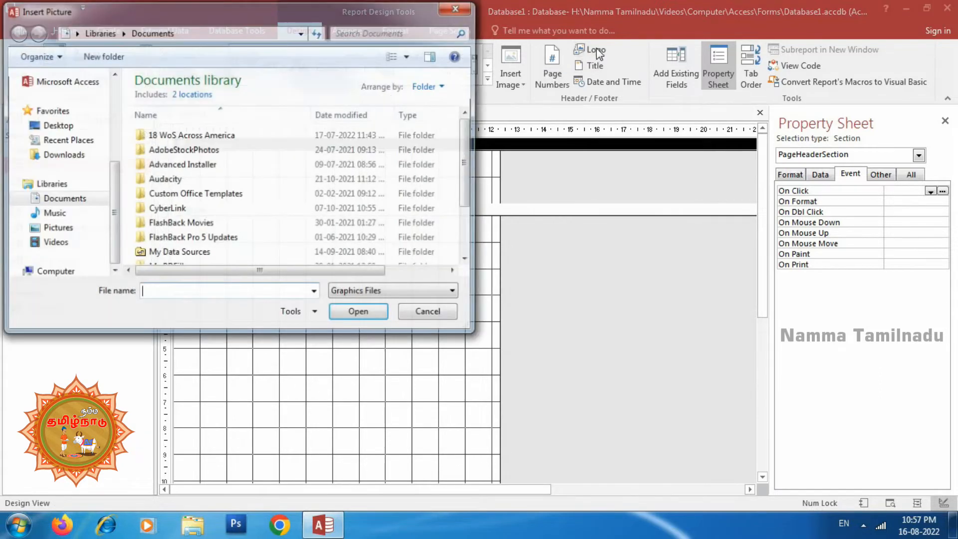
left_click(65, 229)
double_click(238, 142)
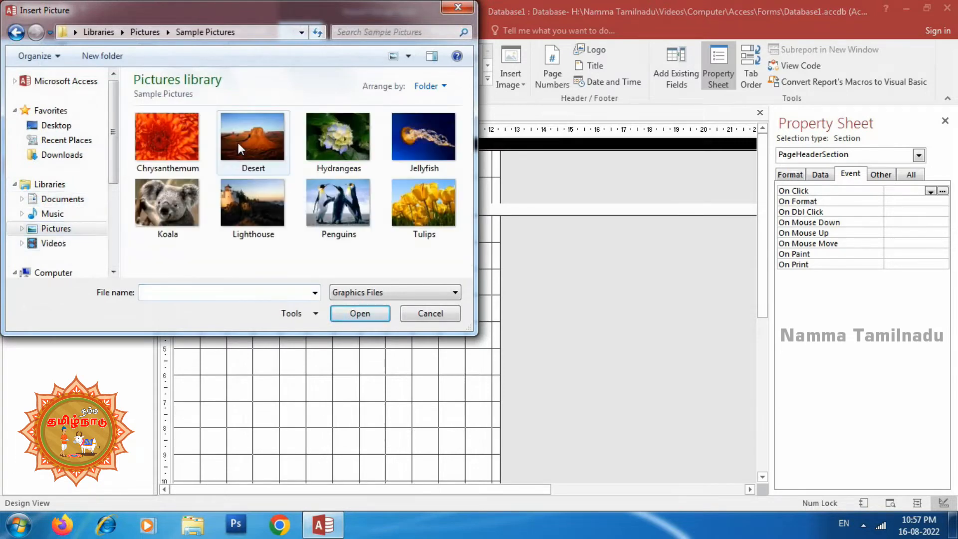
left_click(168, 204)
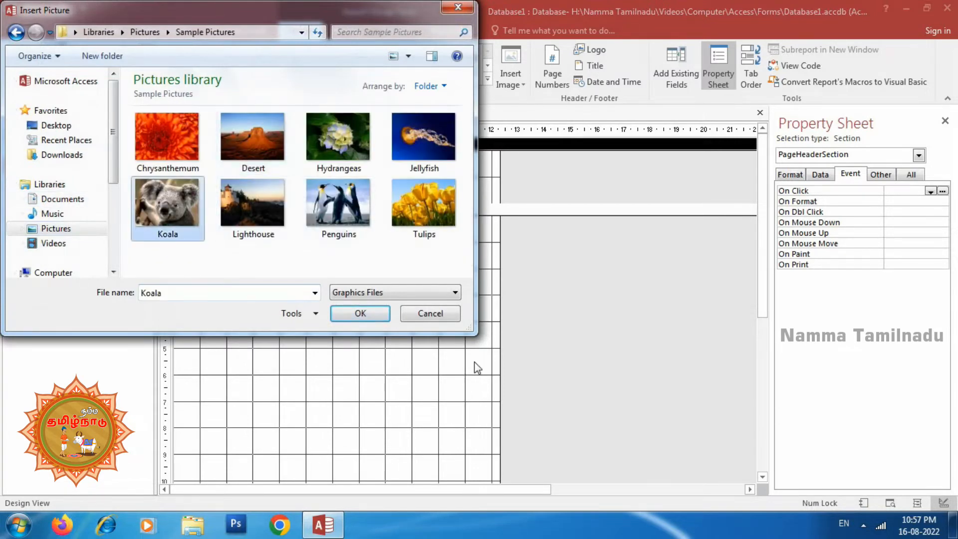
left_click(358, 313)
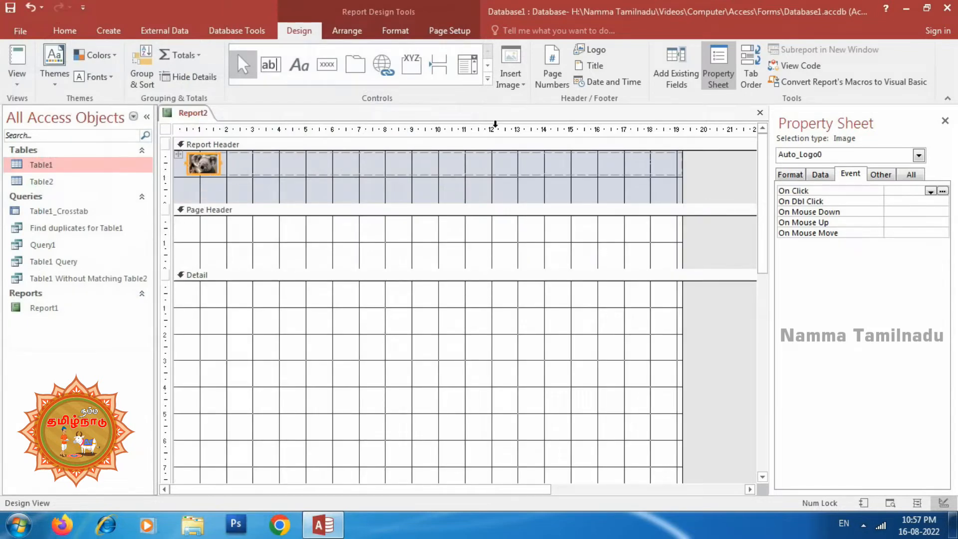
- Add a title to the report header reading "Student Mark List"
left_click(583, 70)
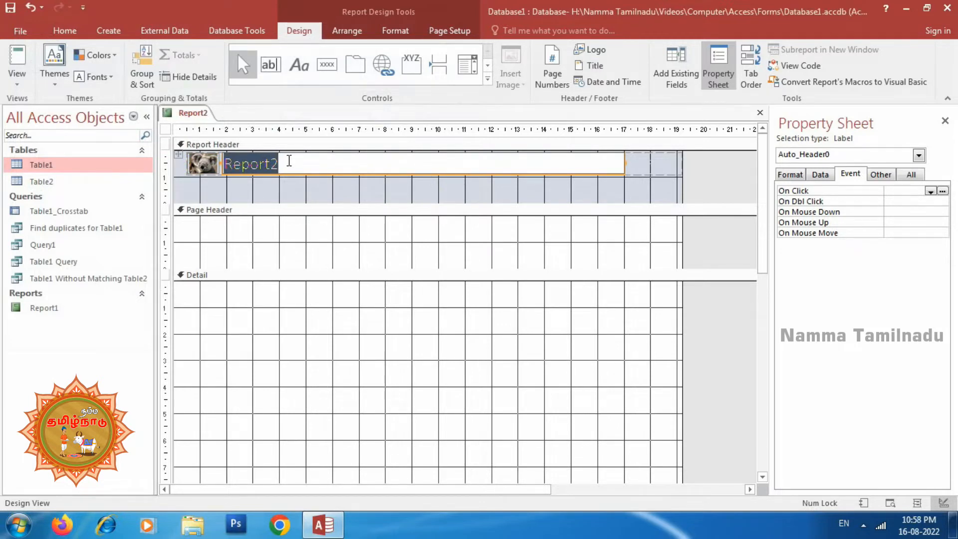
type("St")
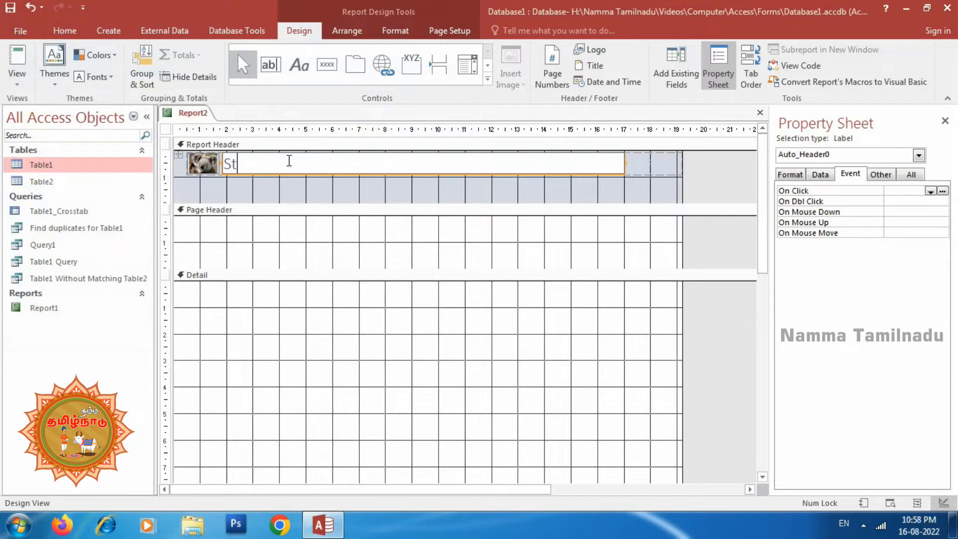
type("udent Mark List")
- Make the "Student Mark List" title bold and colour its text red
left_click_drag(341, 165, 220, 165)
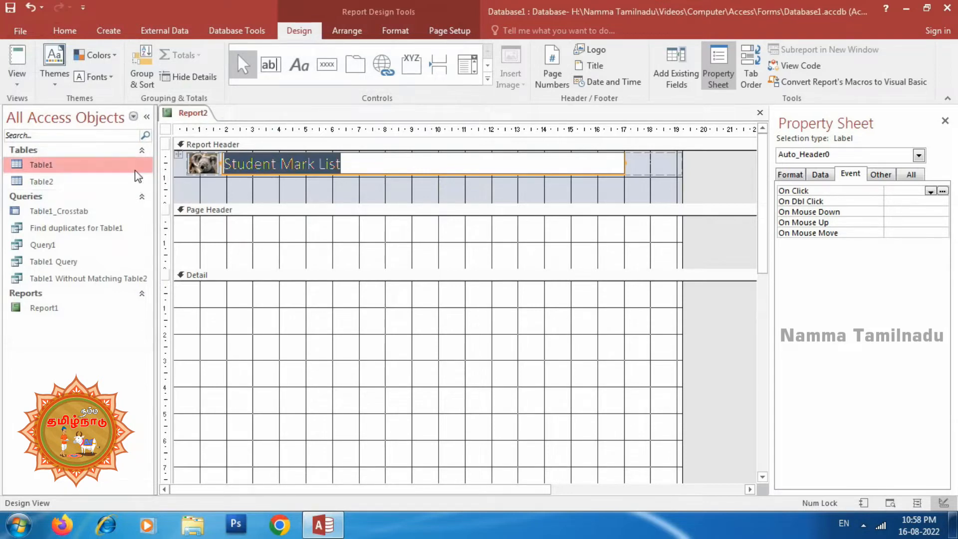
left_click(59, 31)
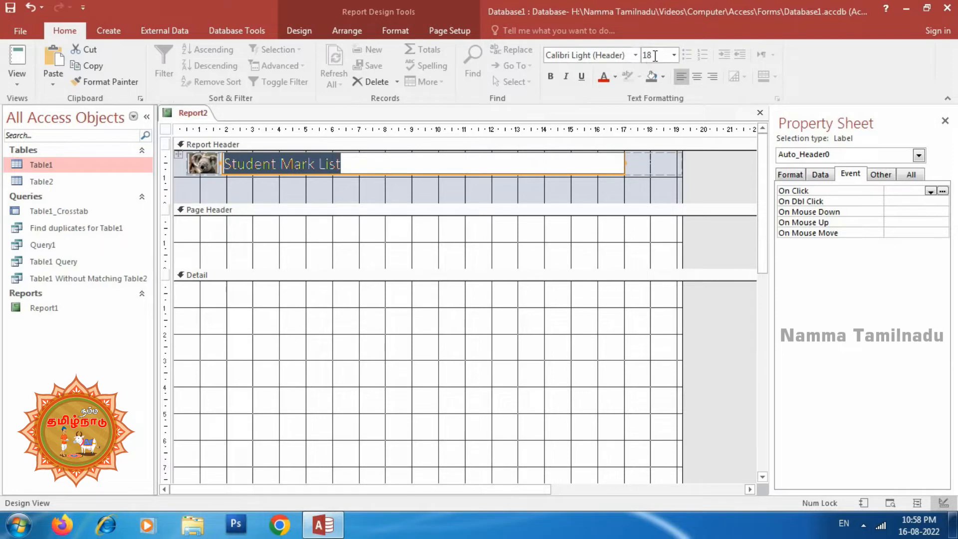
left_click(550, 75)
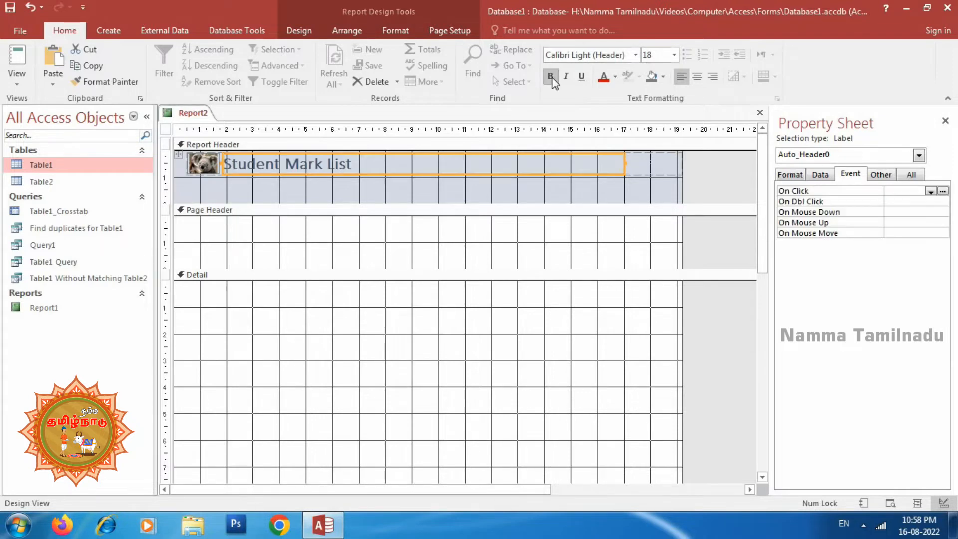
left_click(605, 80)
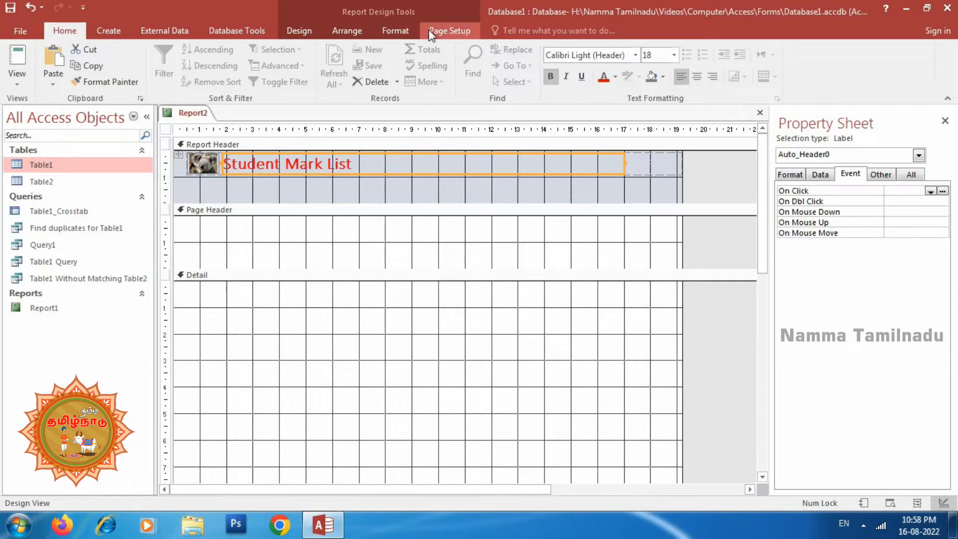
left_click(402, 34)
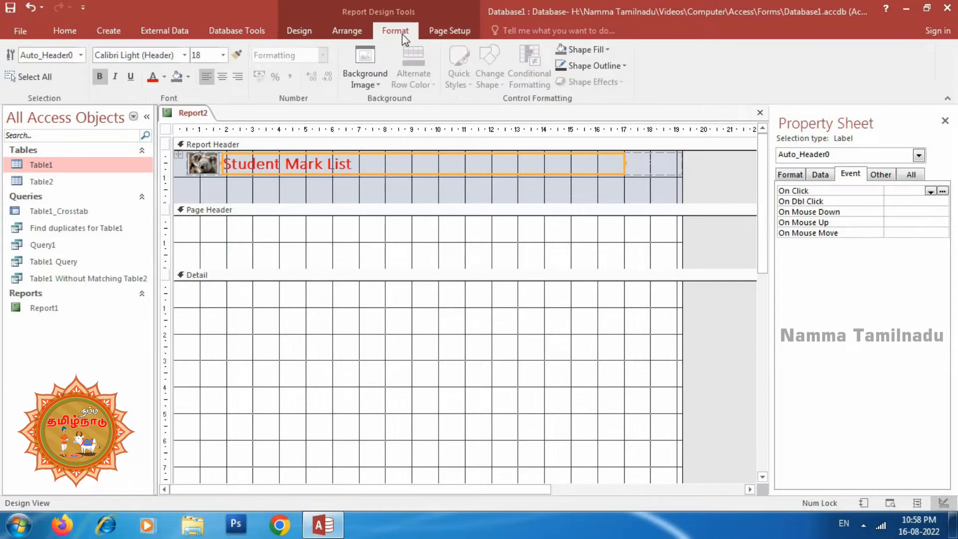
left_click(314, 185)
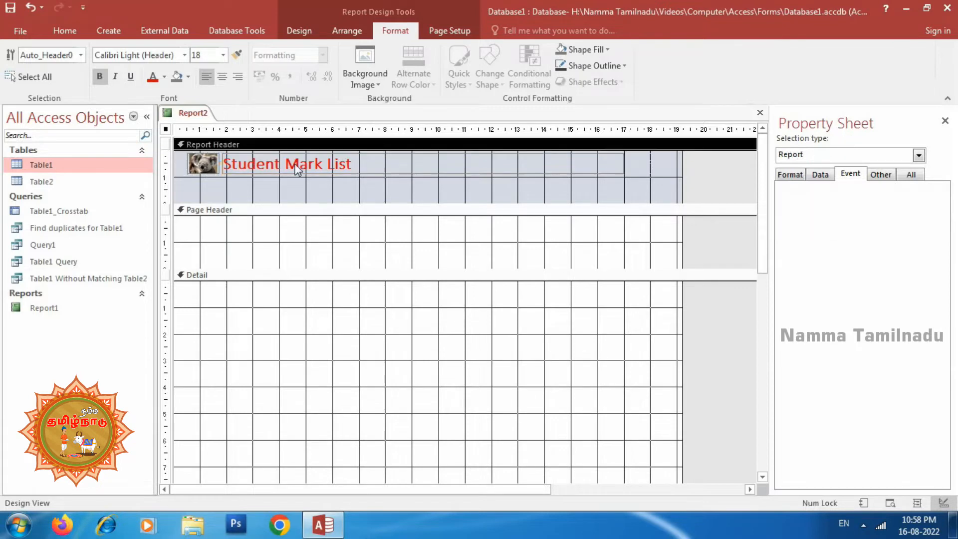
left_click(339, 160)
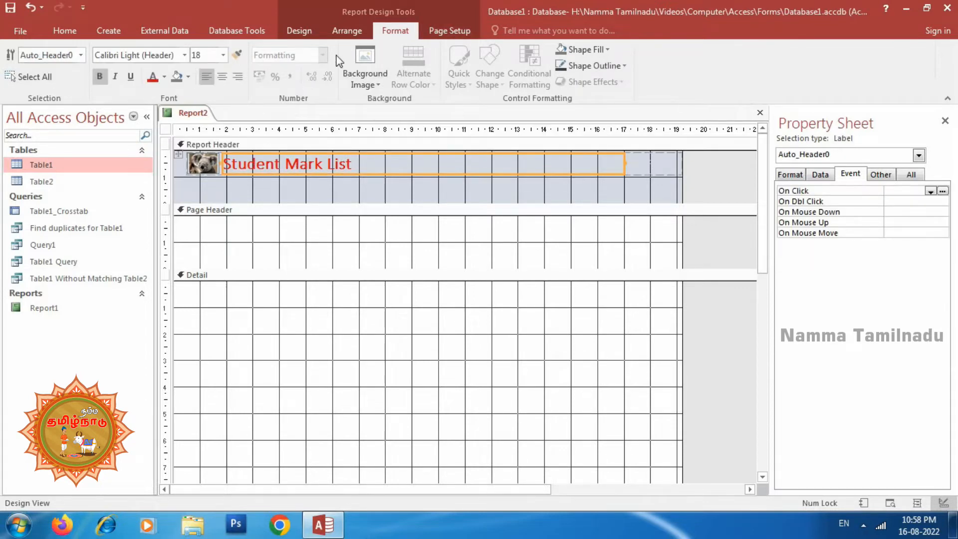
- Insert the date in the "16 August 2022" format and the time with seconds into the report header
left_click(294, 33)
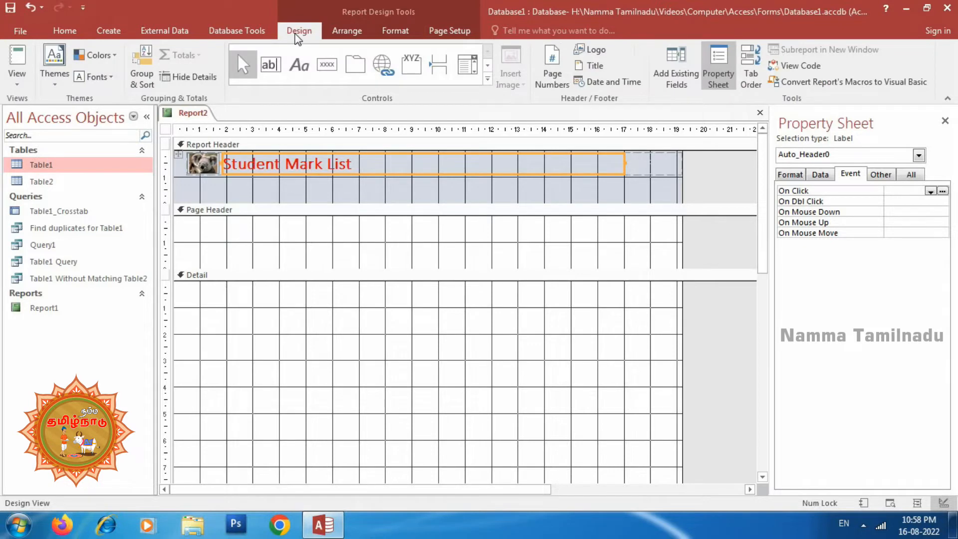
left_click(618, 192)
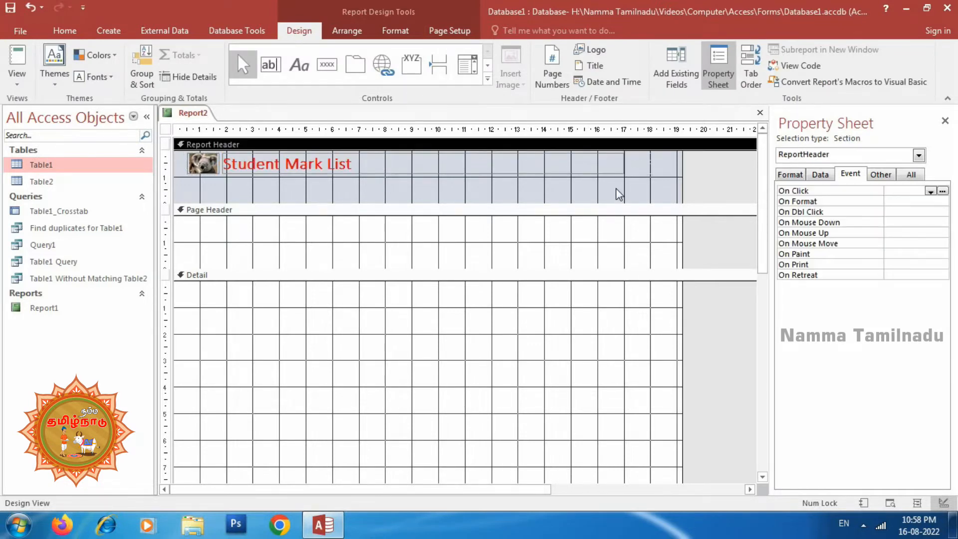
left_click(615, 86)
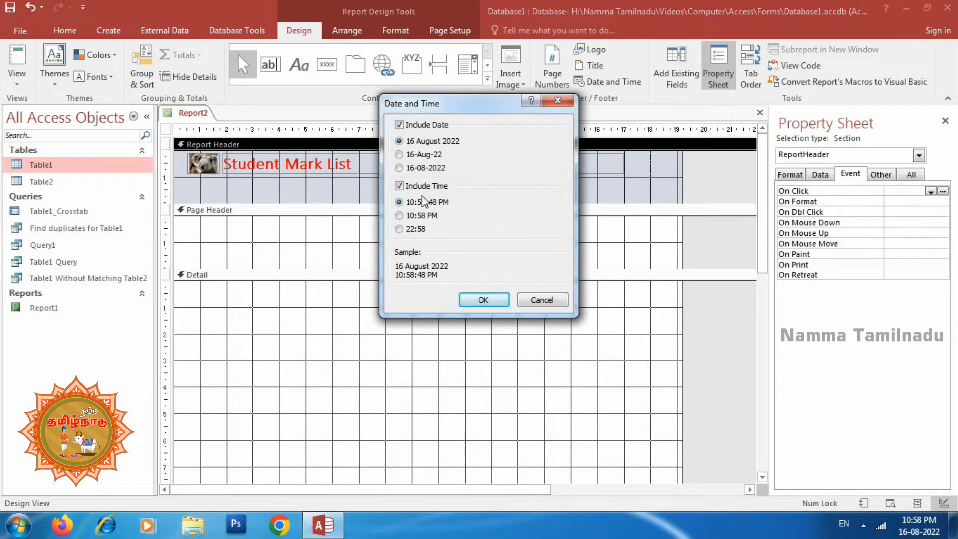
left_click(488, 300)
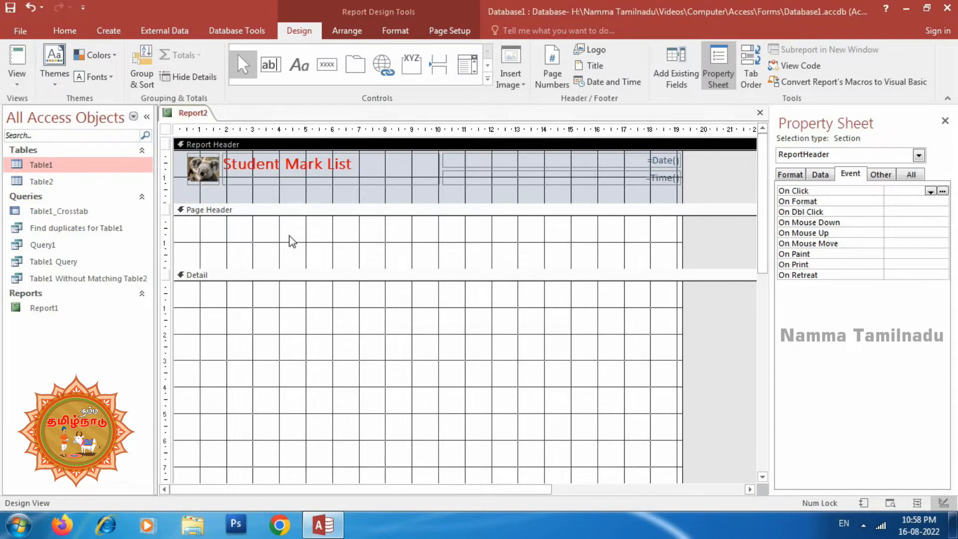
- Insert centred page numbers in the "Page N of M" format into the page header
left_click(356, 241)
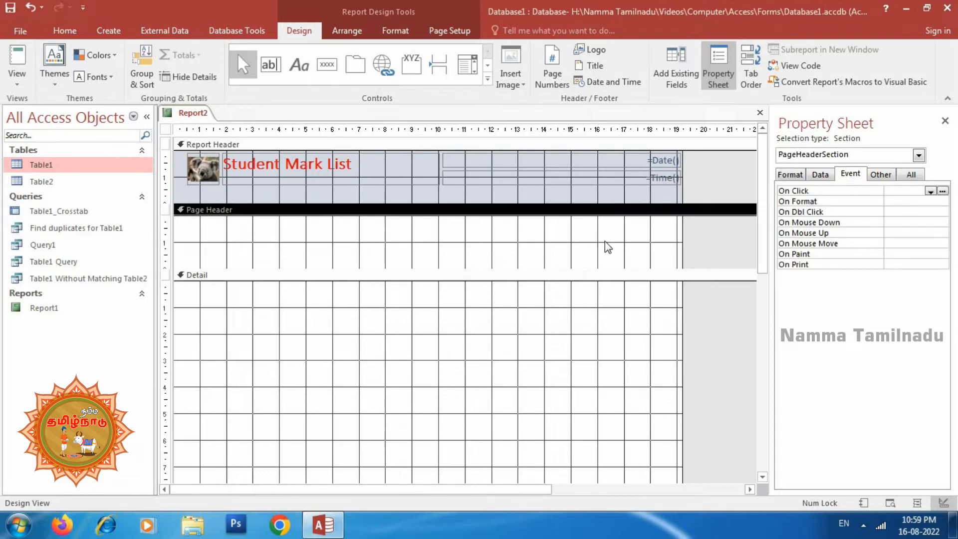
left_click(542, 65)
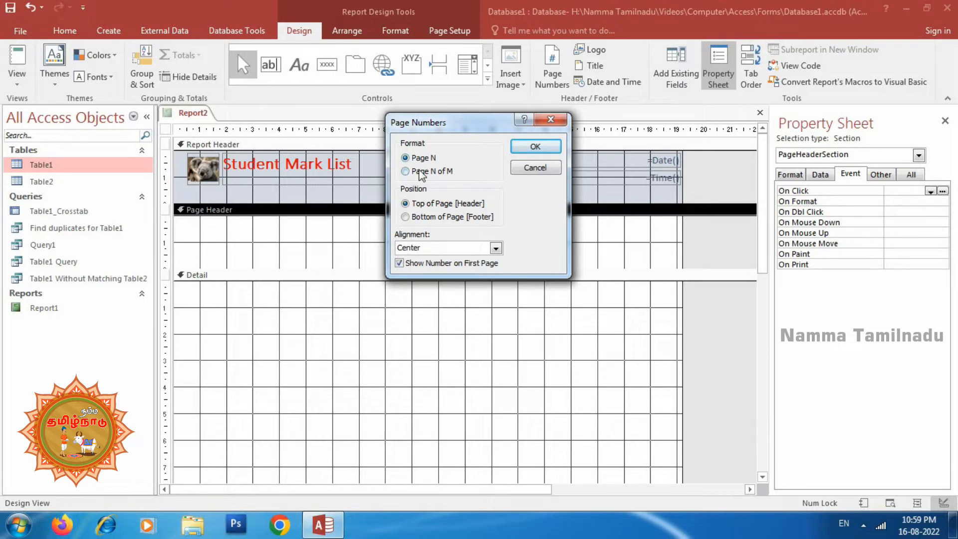
left_click(437, 172)
left_click(549, 148)
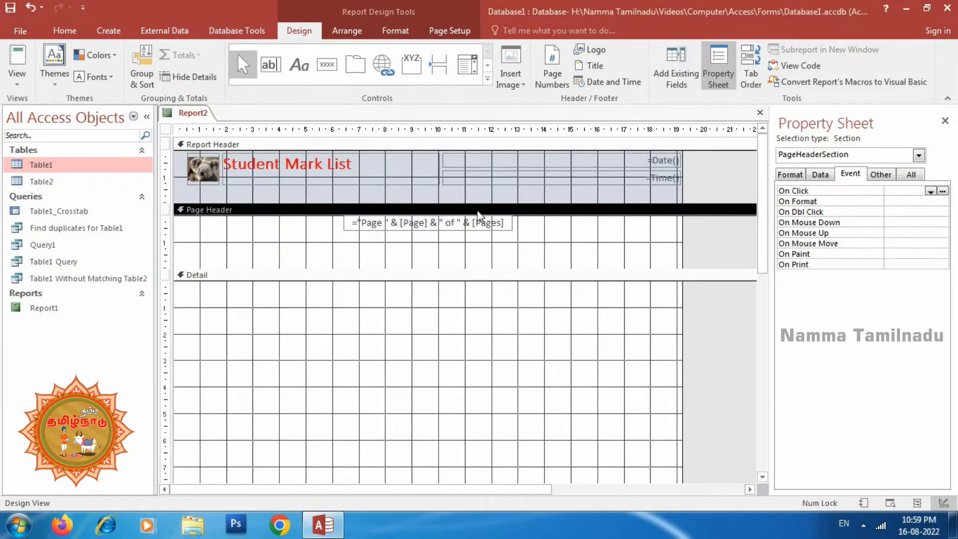
- Add the ID field from Table1 to the Detail section and move it with its label to the section's upper edge
left_click(430, 375)
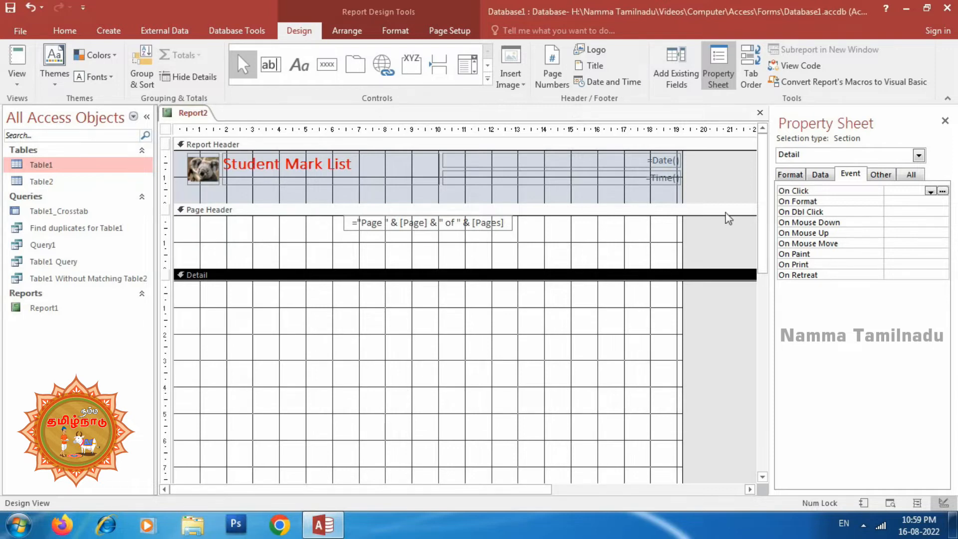
left_click(681, 80)
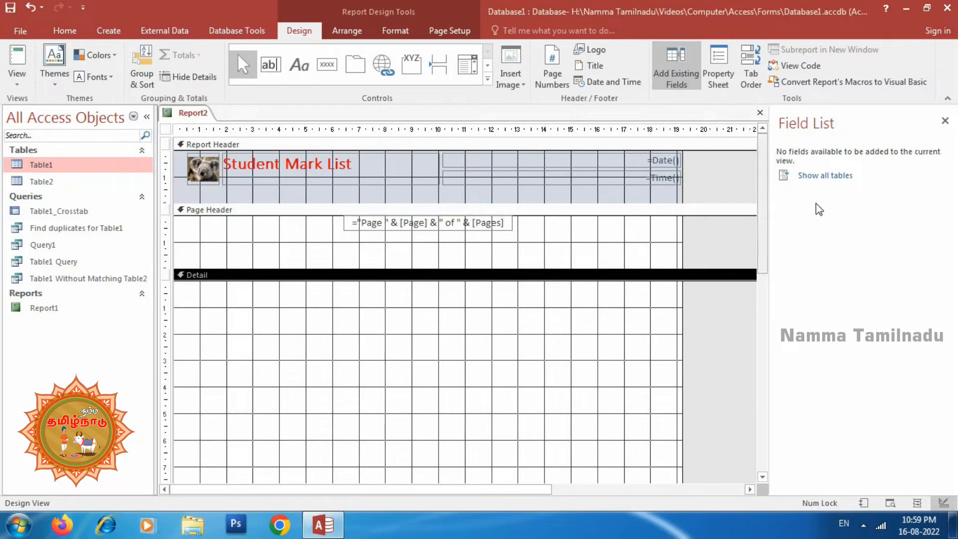
left_click(838, 177)
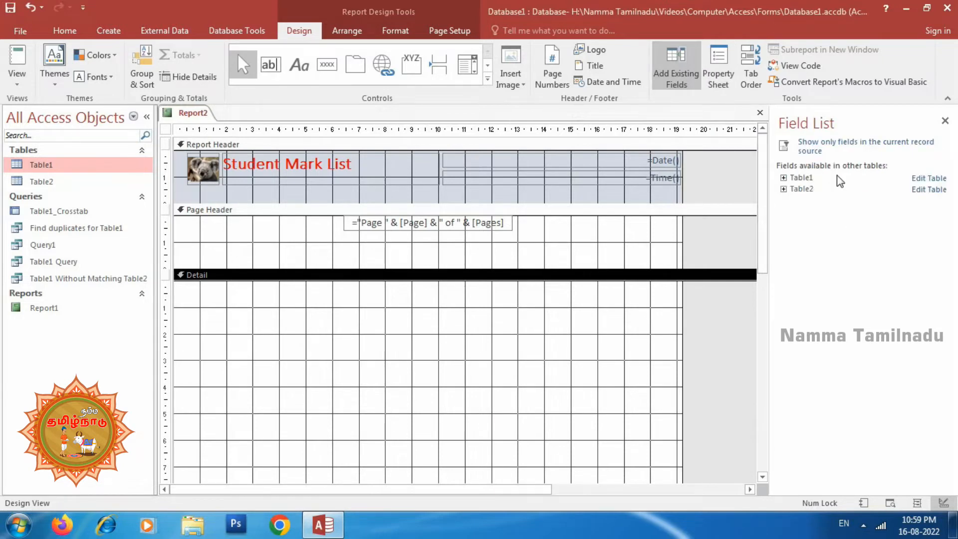
left_click(783, 178)
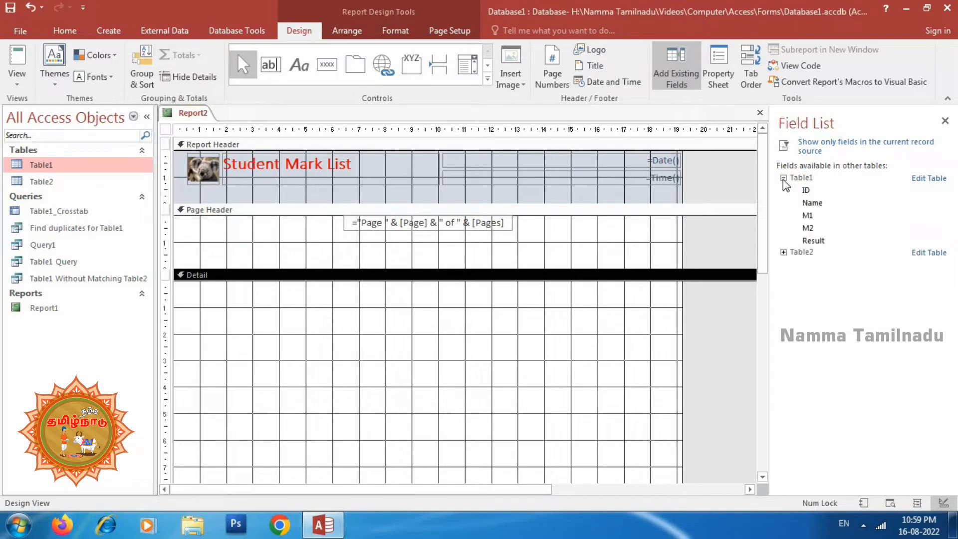
left_click(809, 181)
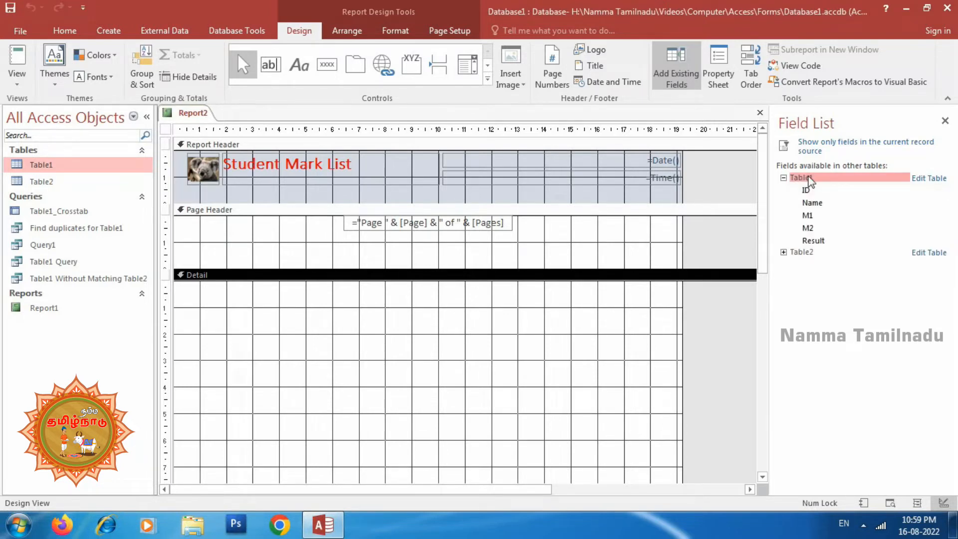
double_click(805, 190)
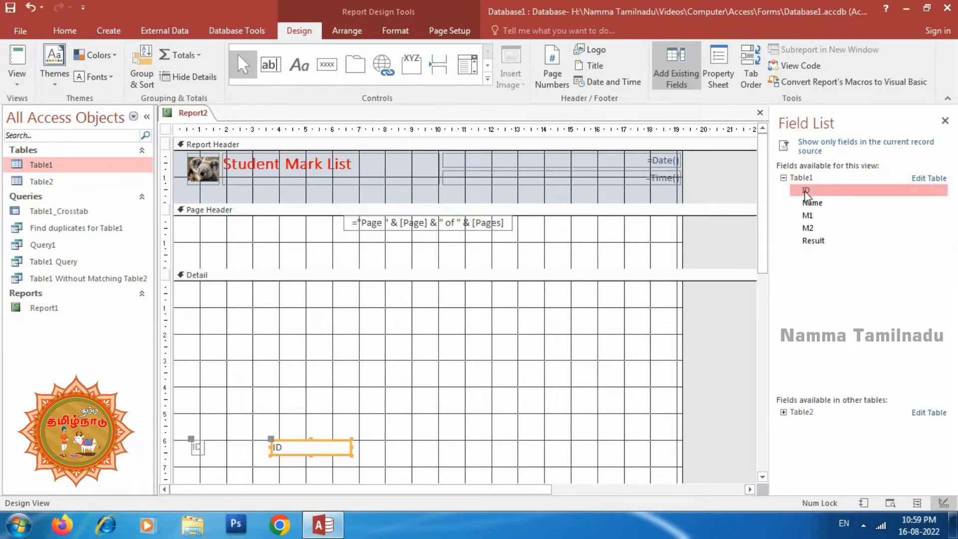
left_click_drag(374, 433, 186, 470)
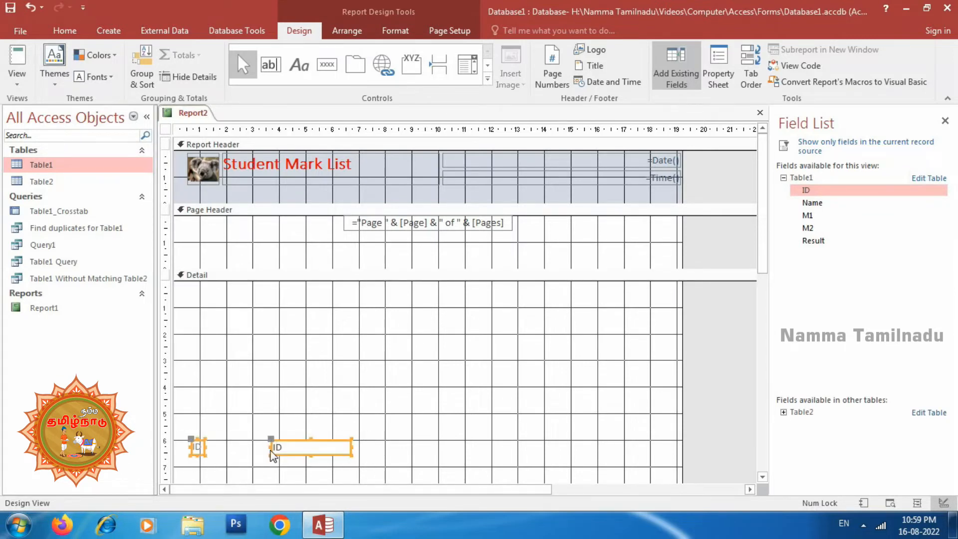
left_click_drag(336, 446, 342, 296)
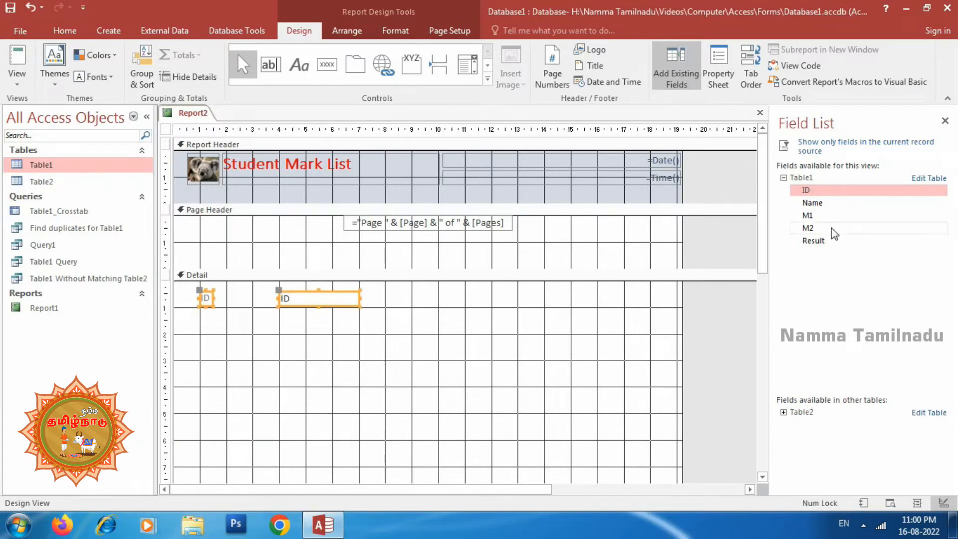
- Add the Result field from Table1 to the Detail section and place it with its label directly below ID
left_click(813, 241)
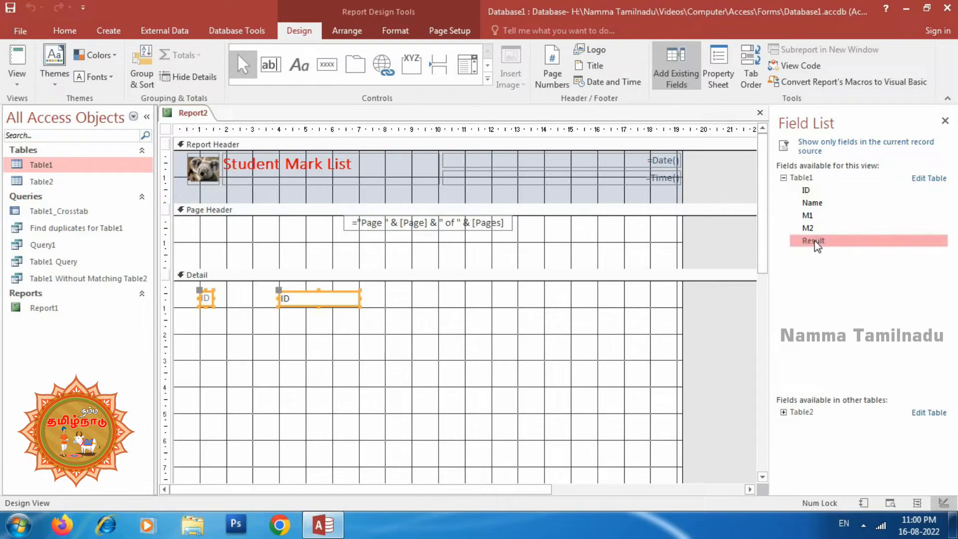
double_click(813, 241)
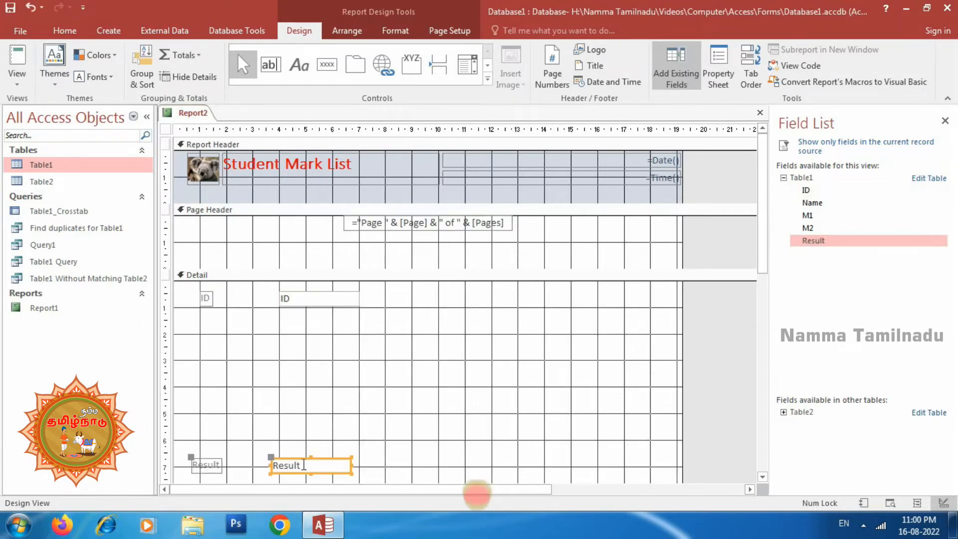
left_click_drag(400, 436, 179, 479)
left_click_drag(300, 464, 318, 324)
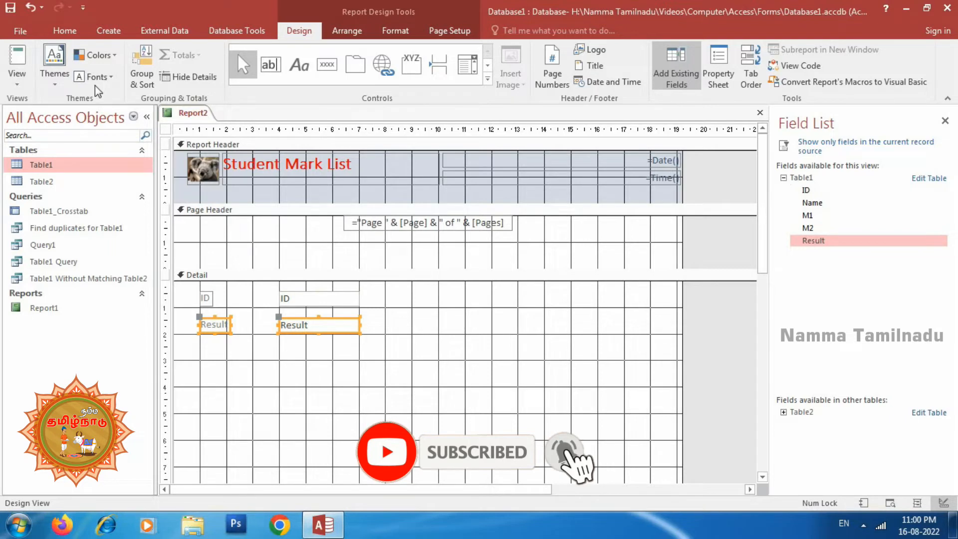
- Save the report as Report2, then close it and reopen it in Report View to check the output
left_click(10, 7)
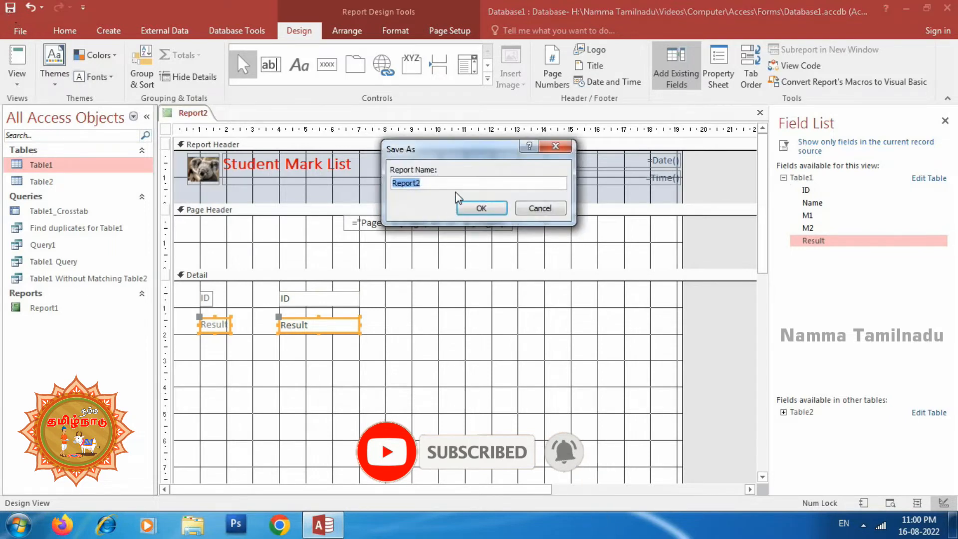
left_click(471, 210)
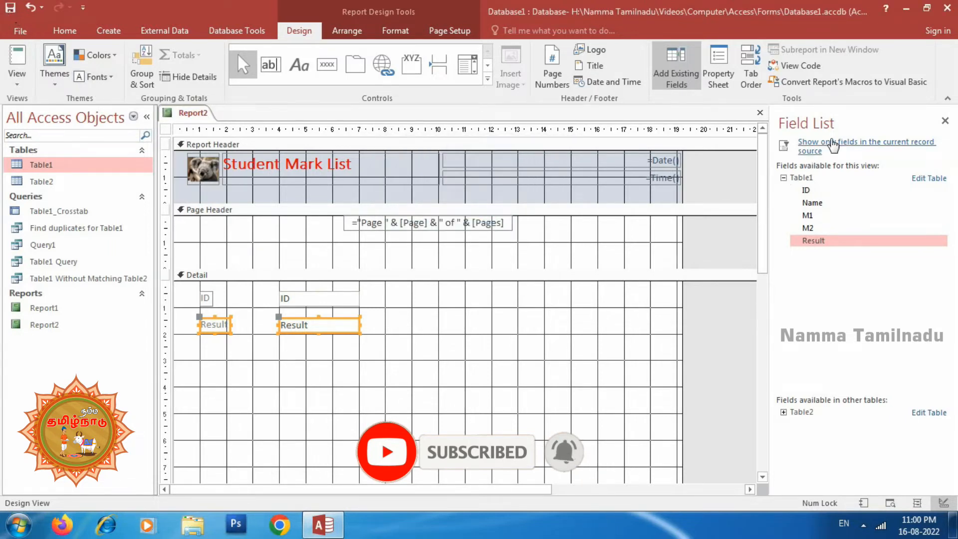
left_click(761, 114)
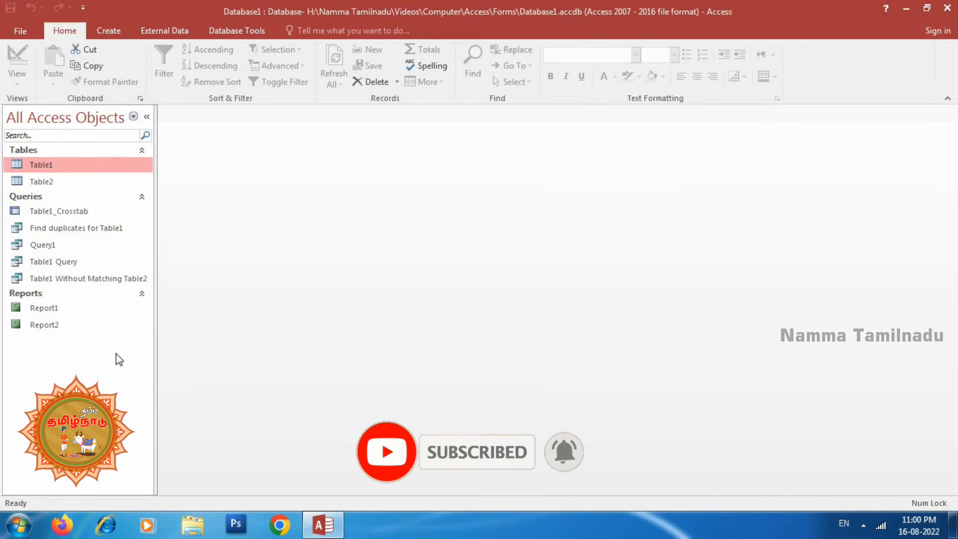
double_click(36, 329)
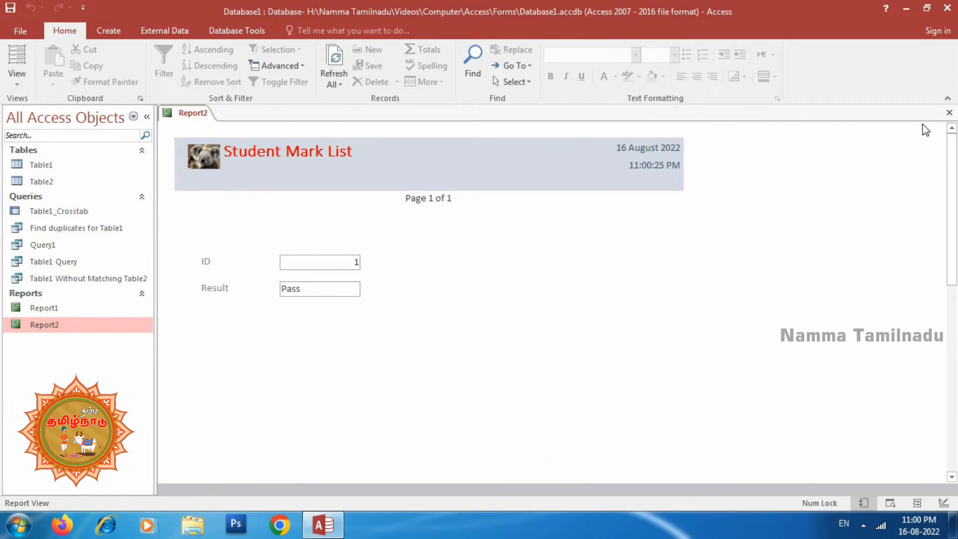
left_click(949, 112)
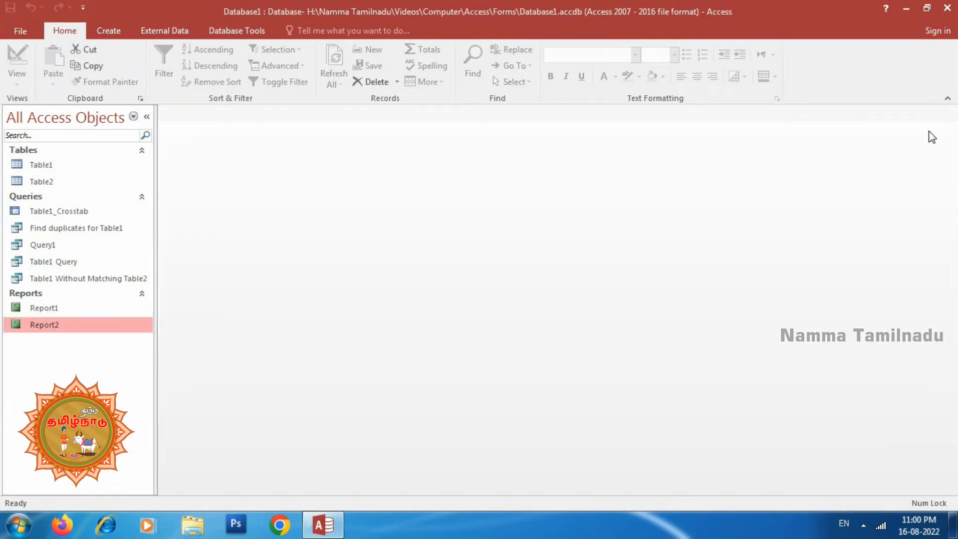
- Create a blank report and add the ID, Name and Result fields from Table1
left_click(108, 31)
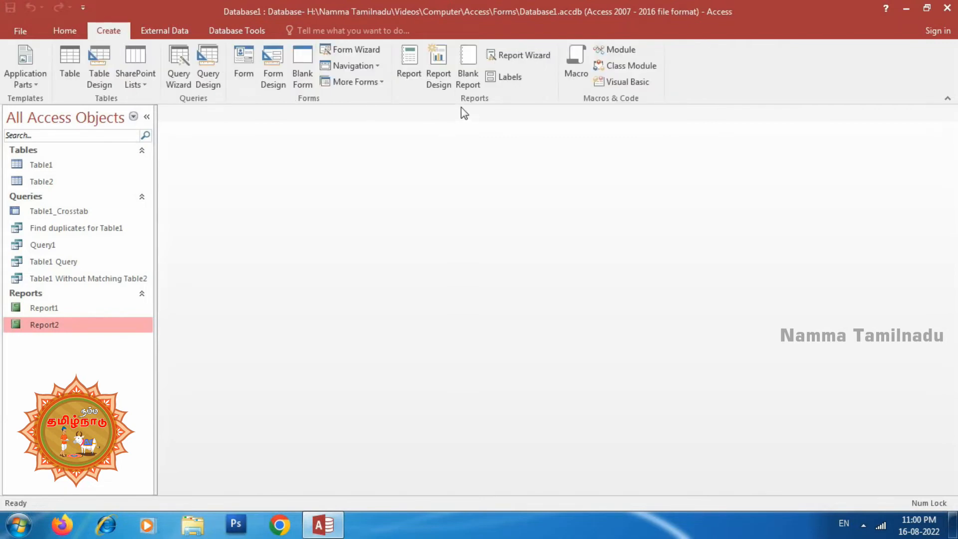
left_click(474, 73)
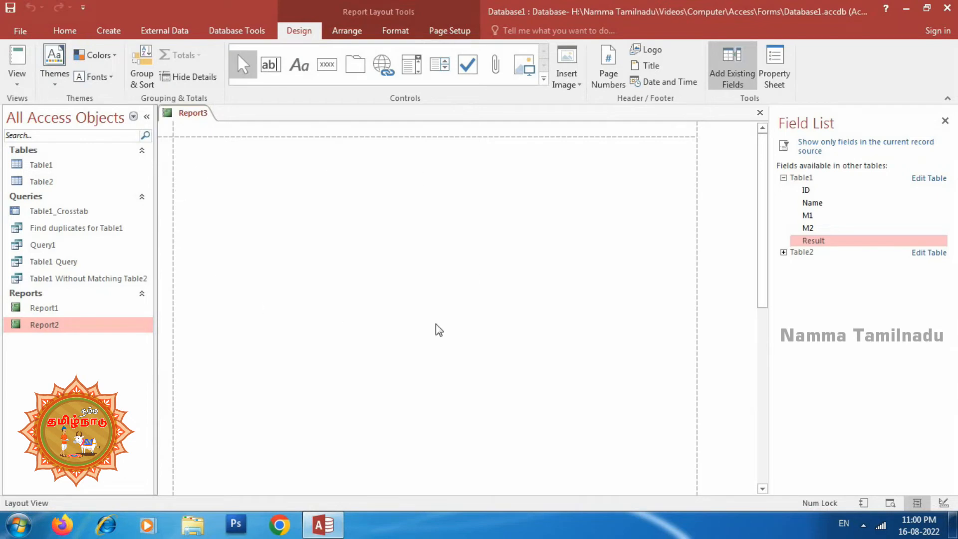
left_click(815, 194)
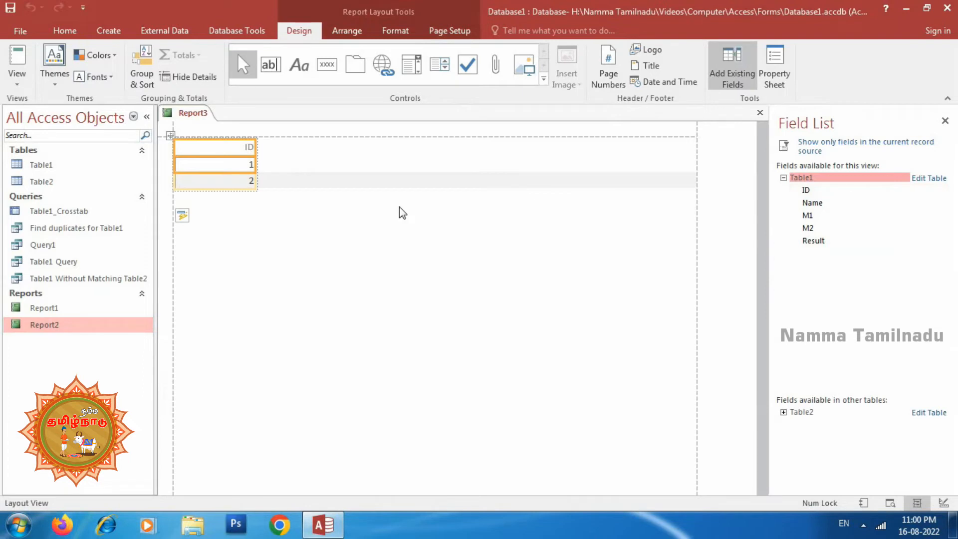
double_click(823, 201)
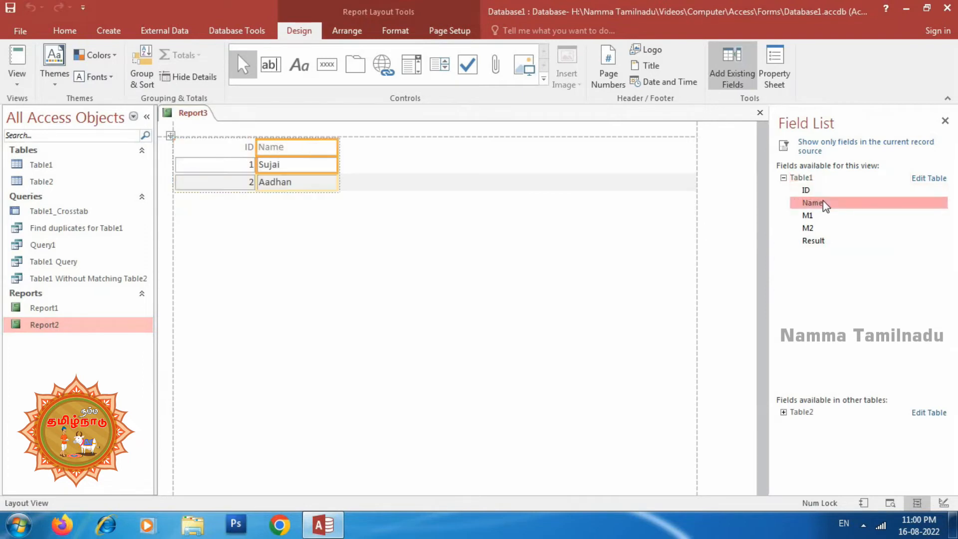
double_click(823, 241)
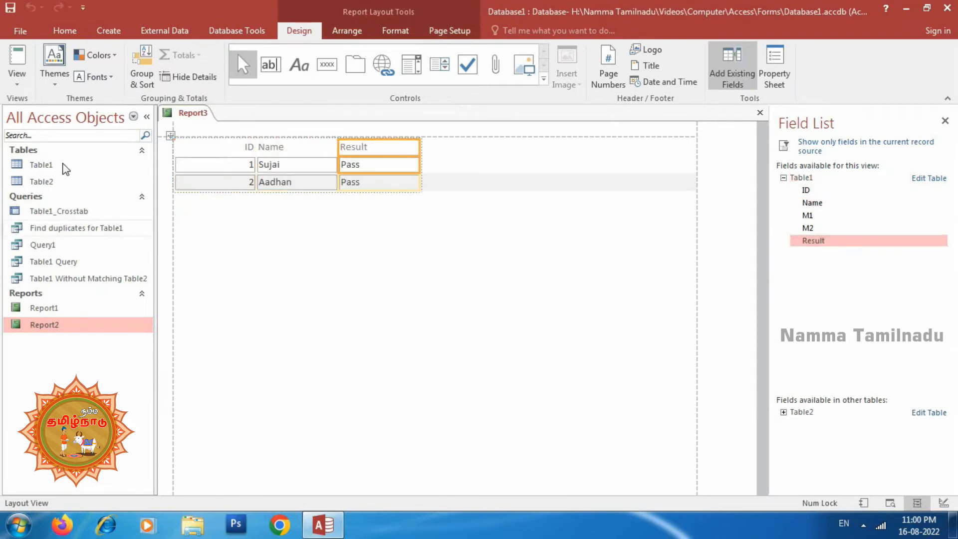
- Save the blank-based report as Report3, then close it and reopen it in Report View to check the output
left_click(8, 10)
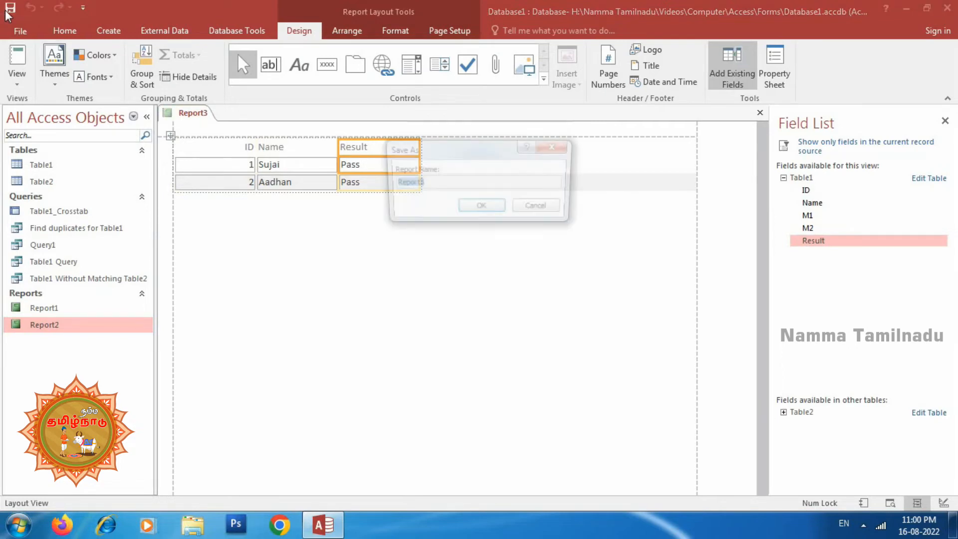
left_click(481, 208)
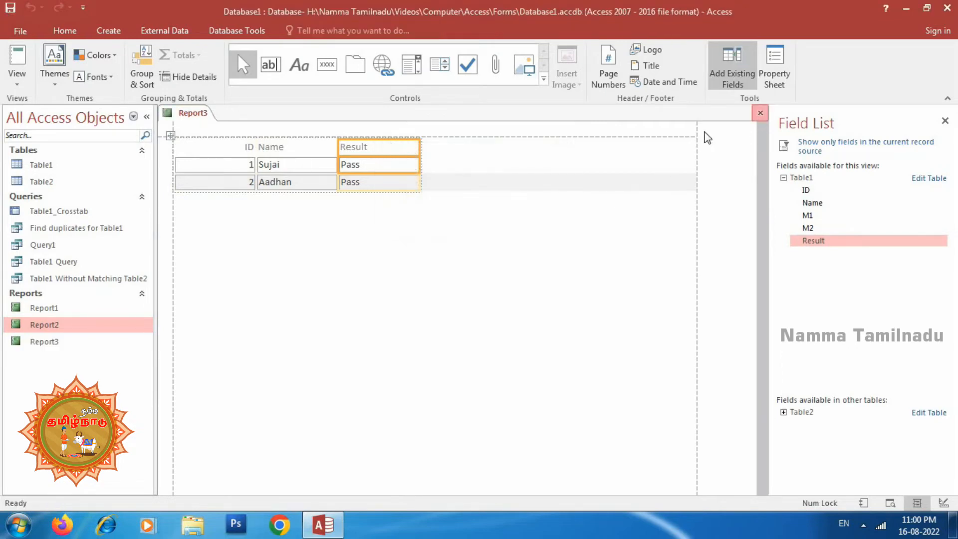
left_click(761, 113)
double_click(62, 343)
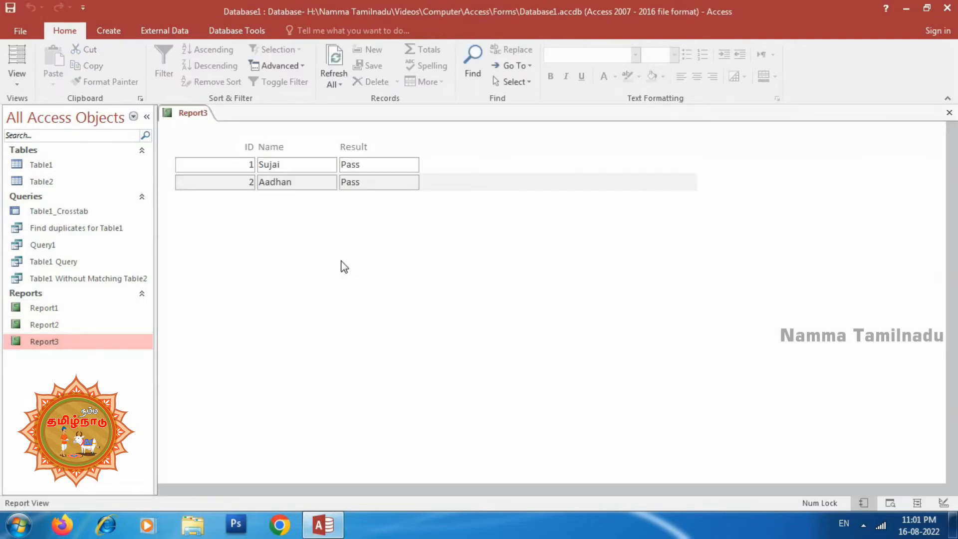
left_click(949, 112)
left_click(108, 34)
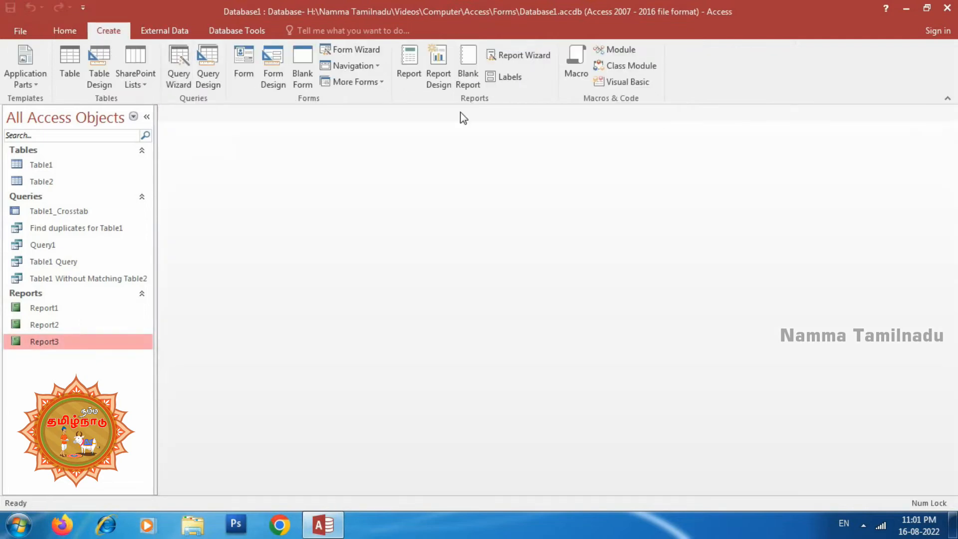
left_click(439, 79)
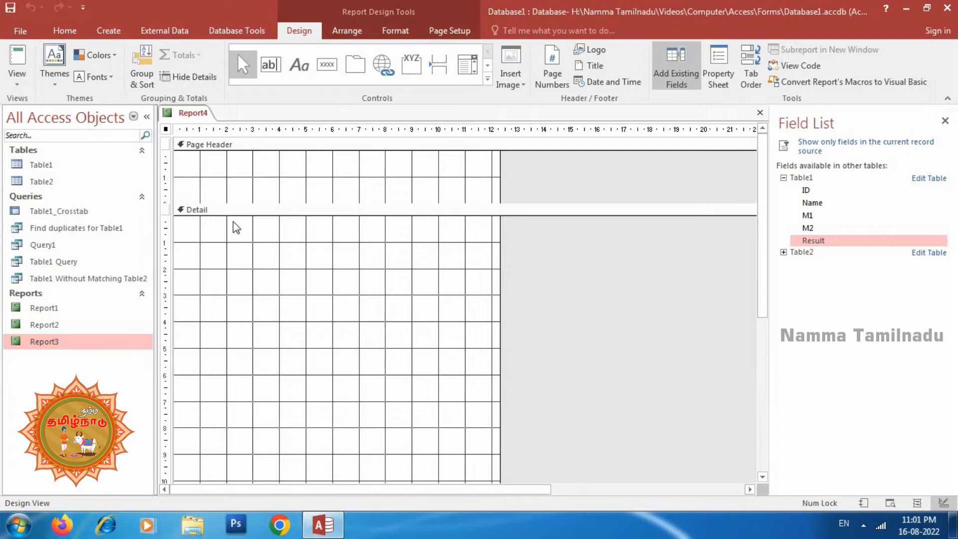
left_click(242, 178)
left_click(259, 256)
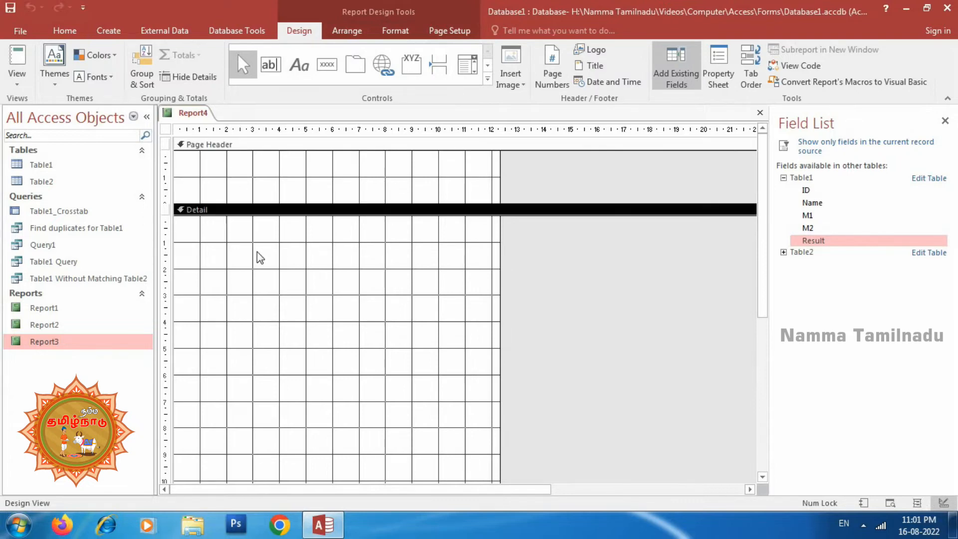
left_click(759, 113)
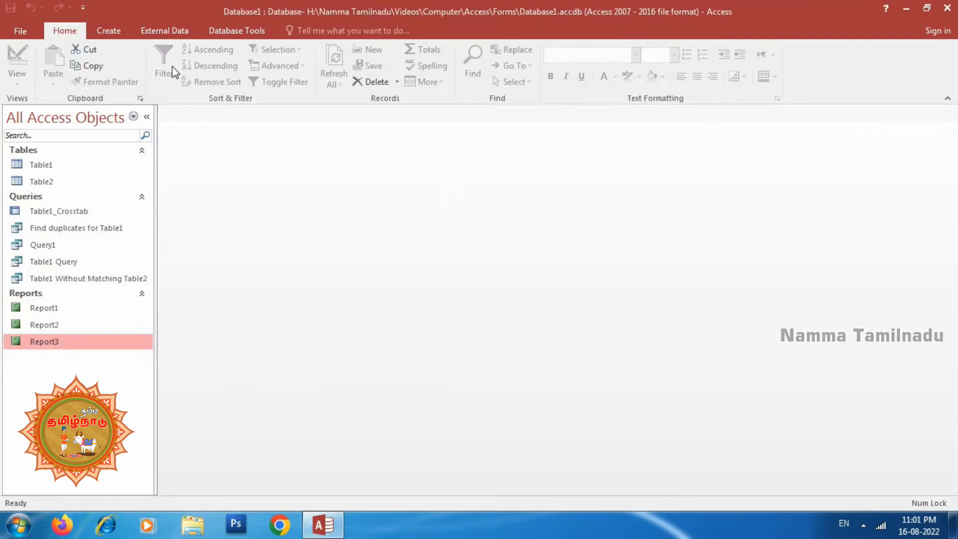
left_click(109, 30)
left_click(469, 80)
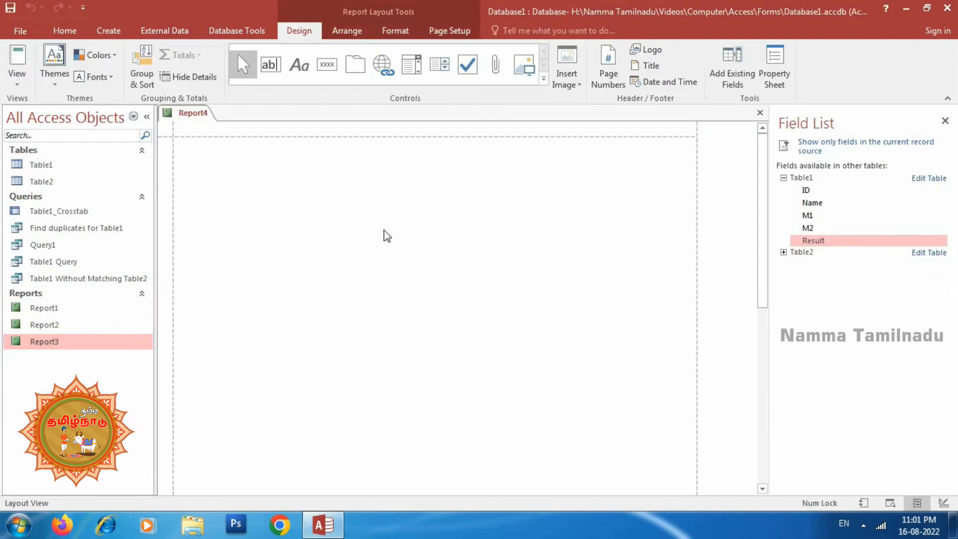
left_click(760, 113)
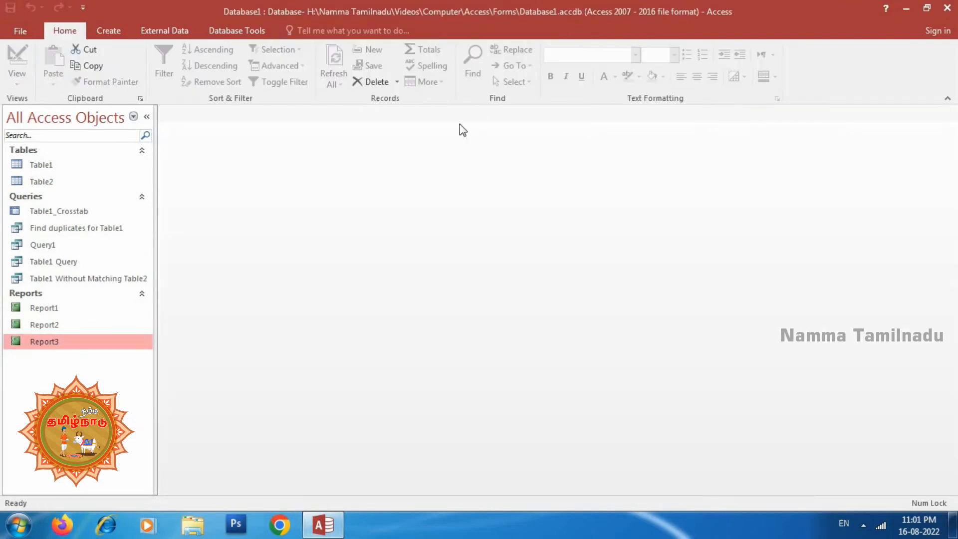
- Start a Report Wizard report based on Table1 and include the ID and Result fields
left_click(108, 31)
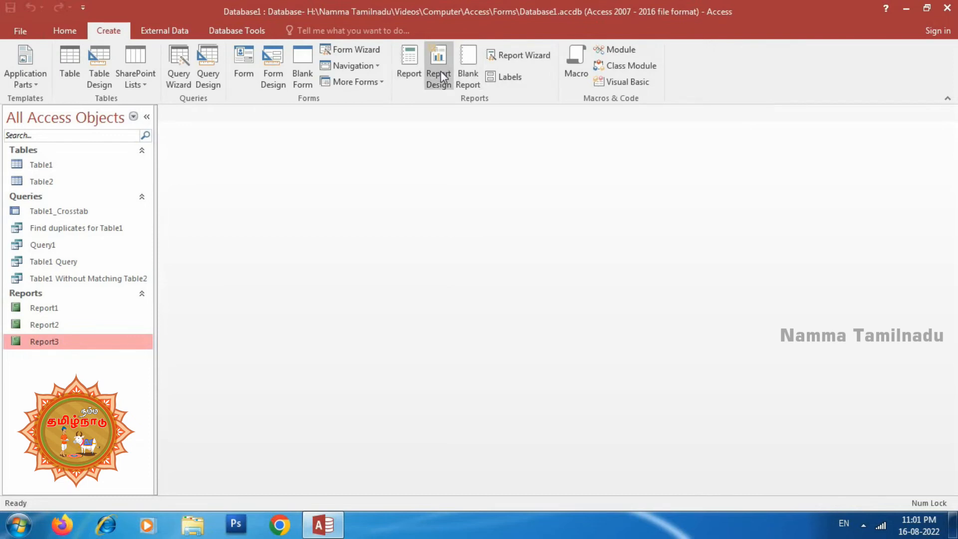
left_click(531, 56)
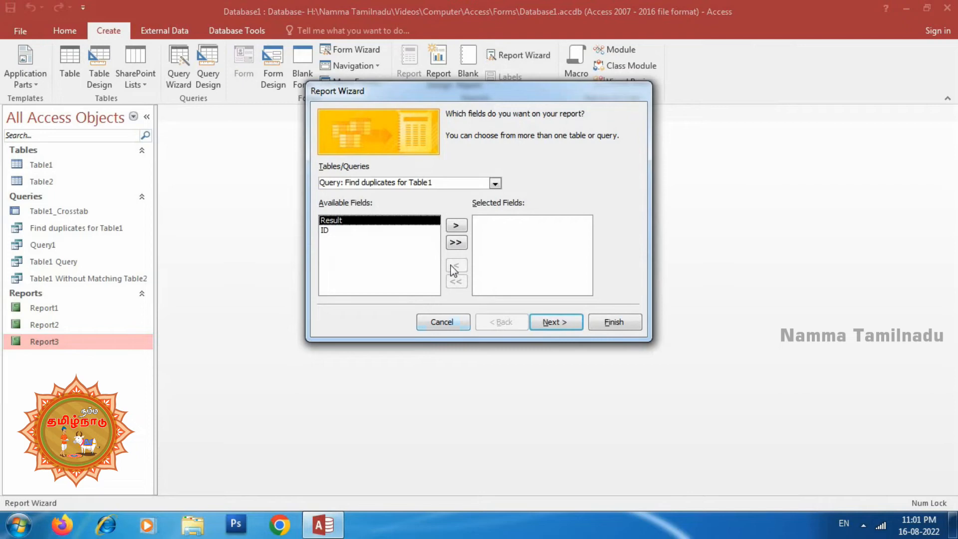
left_click(494, 183)
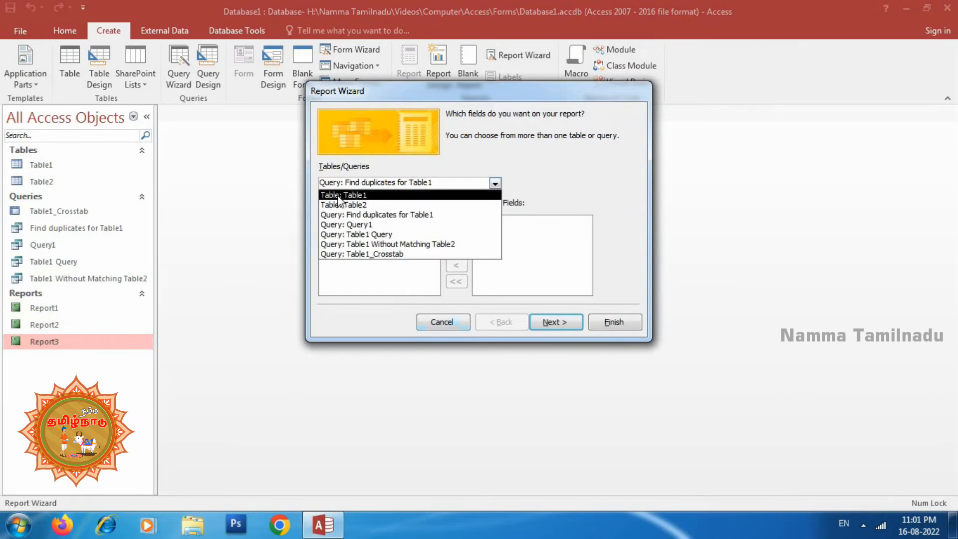
left_click(362, 196)
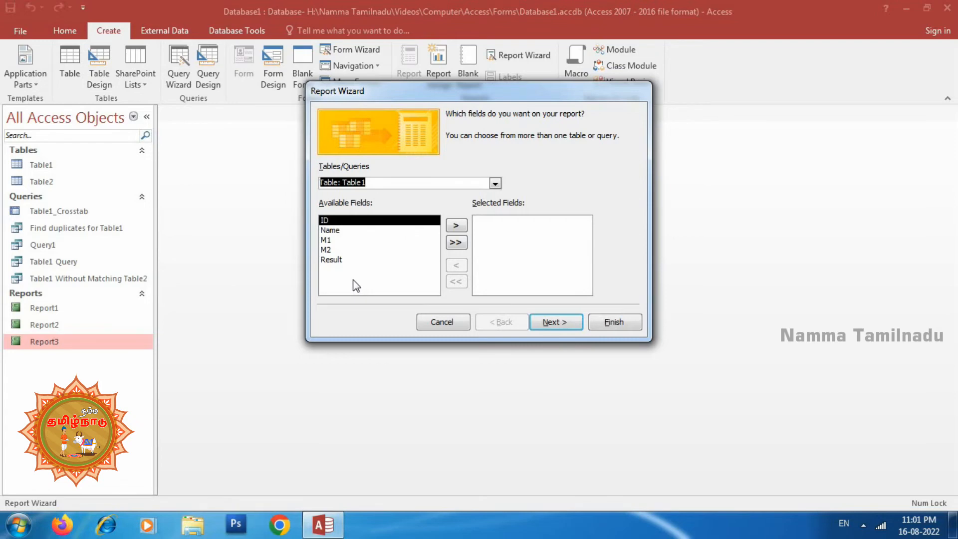
left_click(456, 228)
left_click(332, 251)
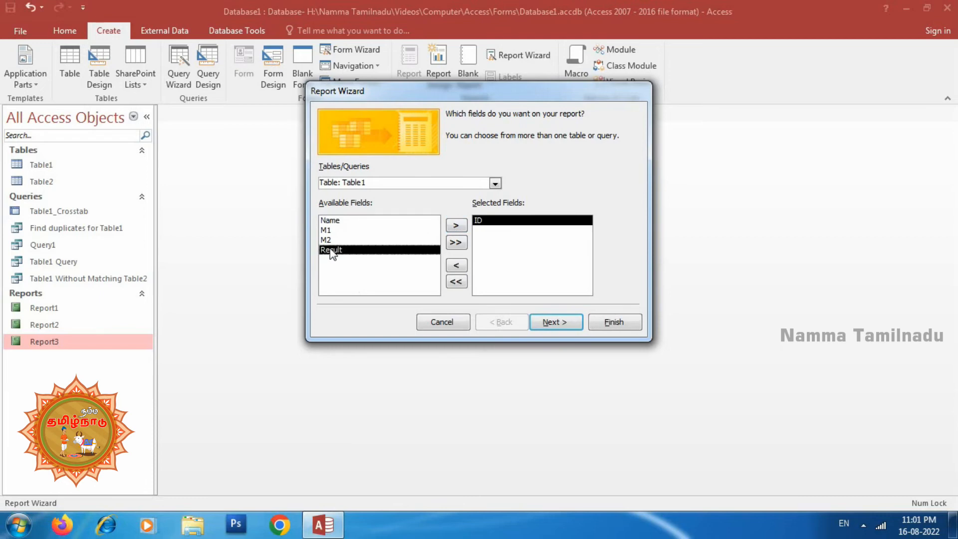
left_click(454, 228)
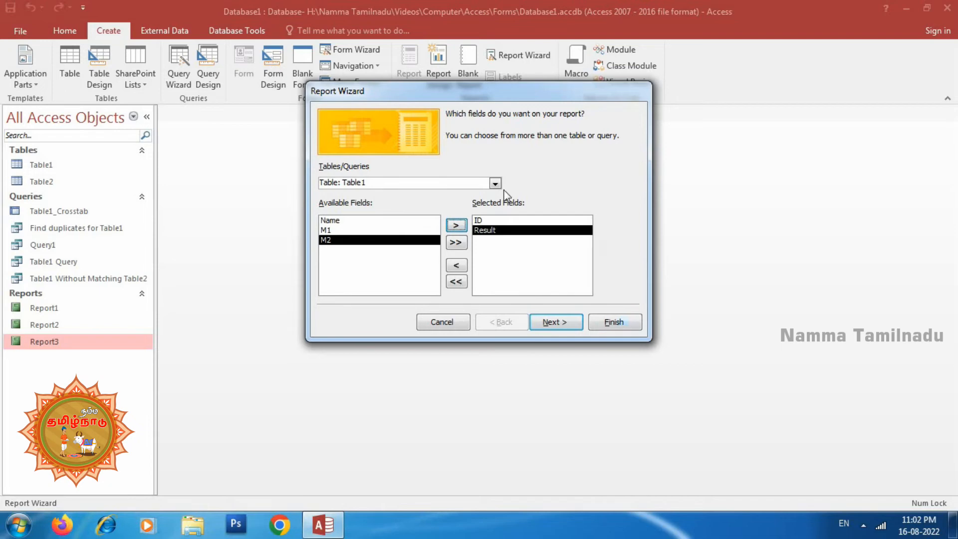
left_click(556, 328)
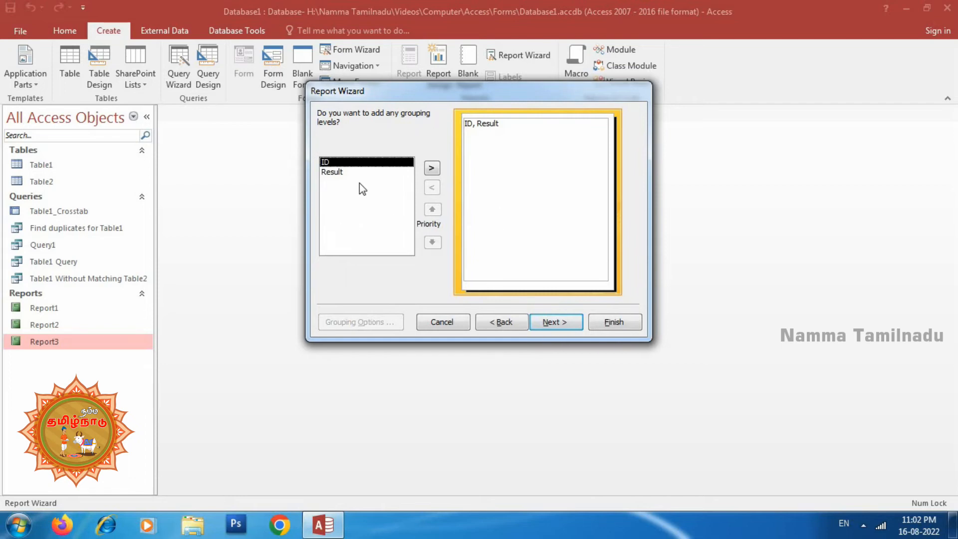
- Skip grouping levels and sort the report's records by ID in ascending order
left_click(560, 325)
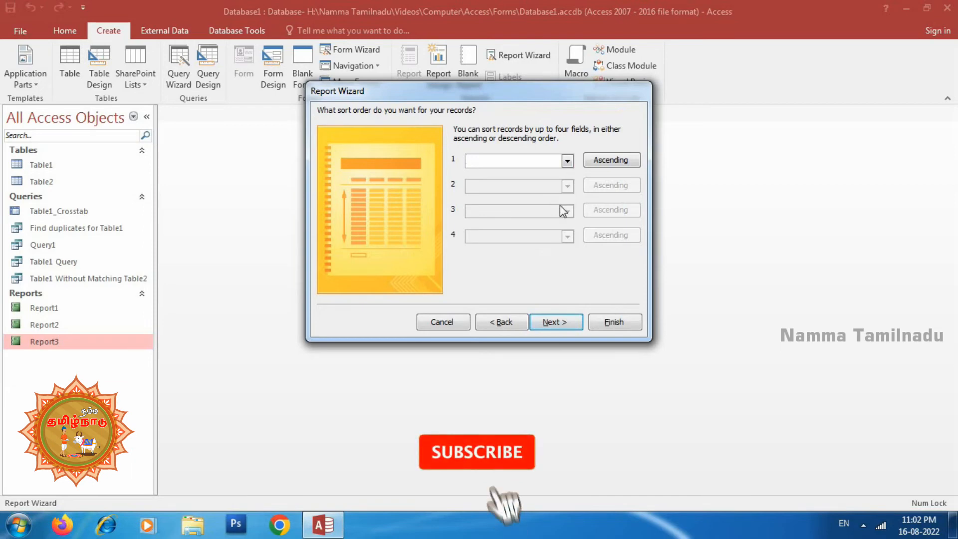
left_click(567, 162)
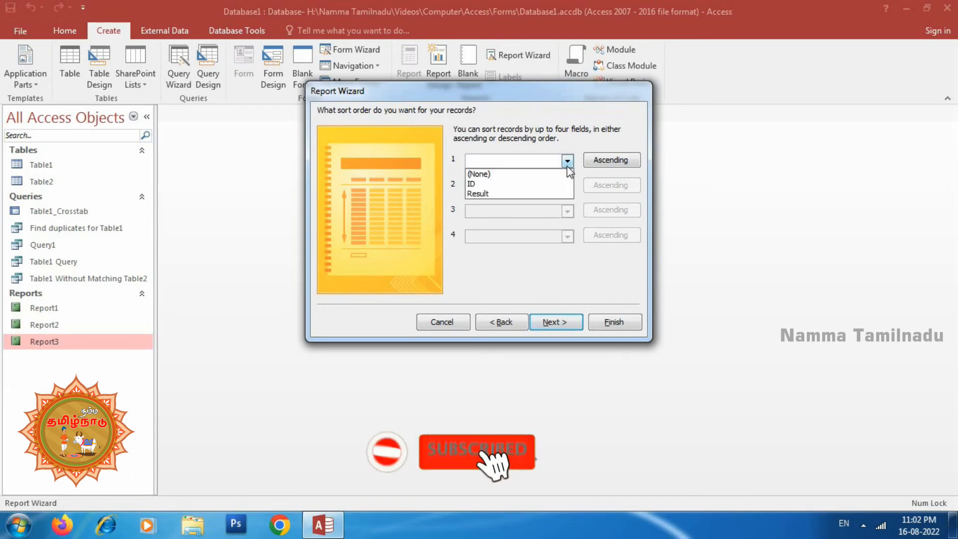
left_click(582, 130)
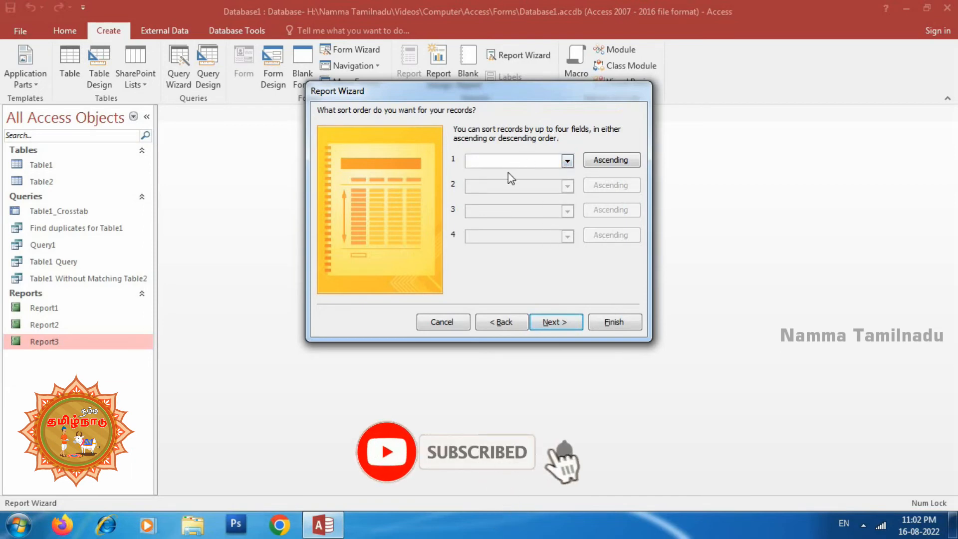
left_click(568, 161)
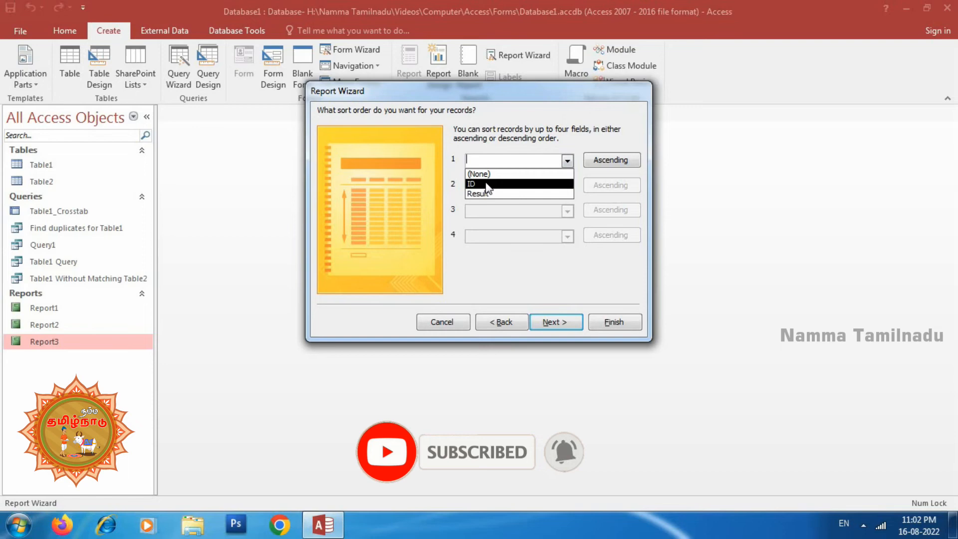
left_click(486, 183)
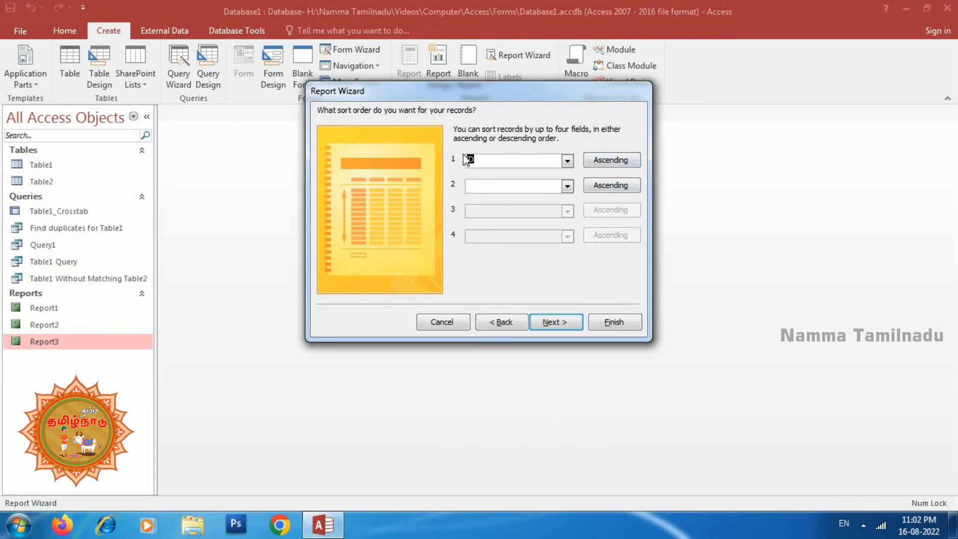
left_click(557, 323)
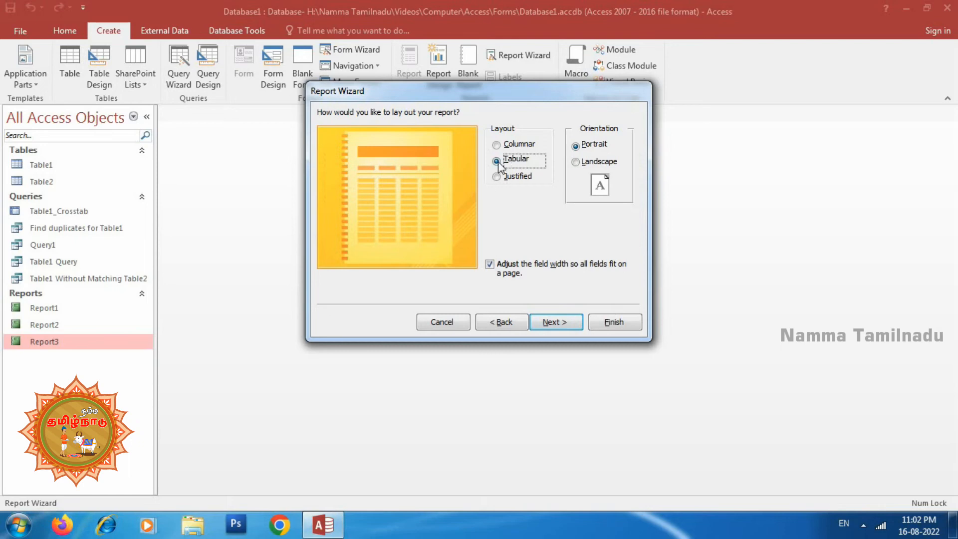
- Compare the Columnar and Justified layout previews and choose the Tabular layout with Portrait orientation
left_click(511, 145)
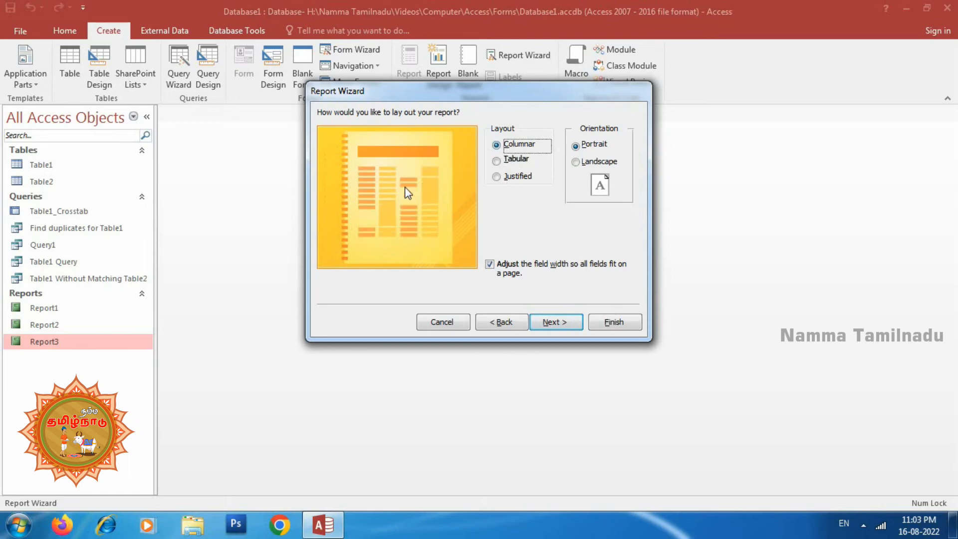
left_click(514, 161)
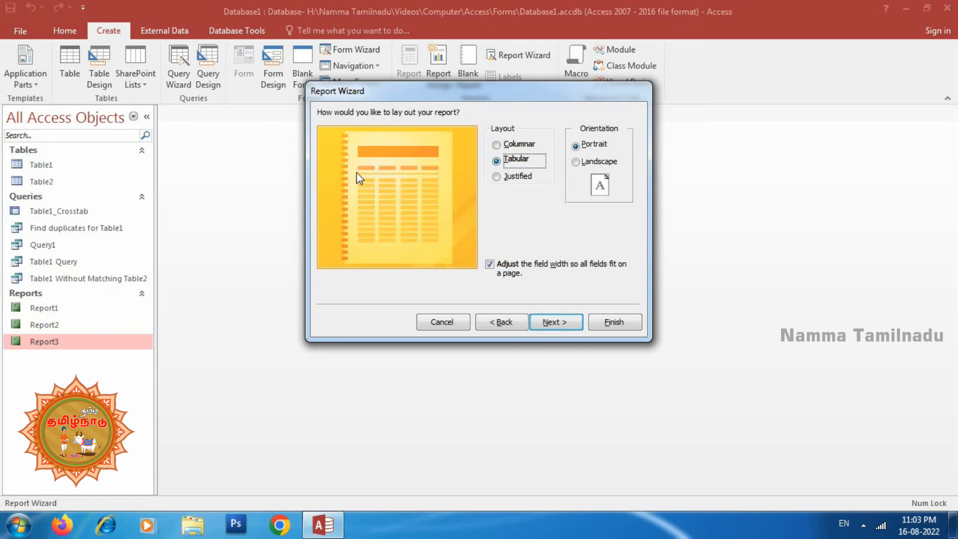
left_click(518, 145)
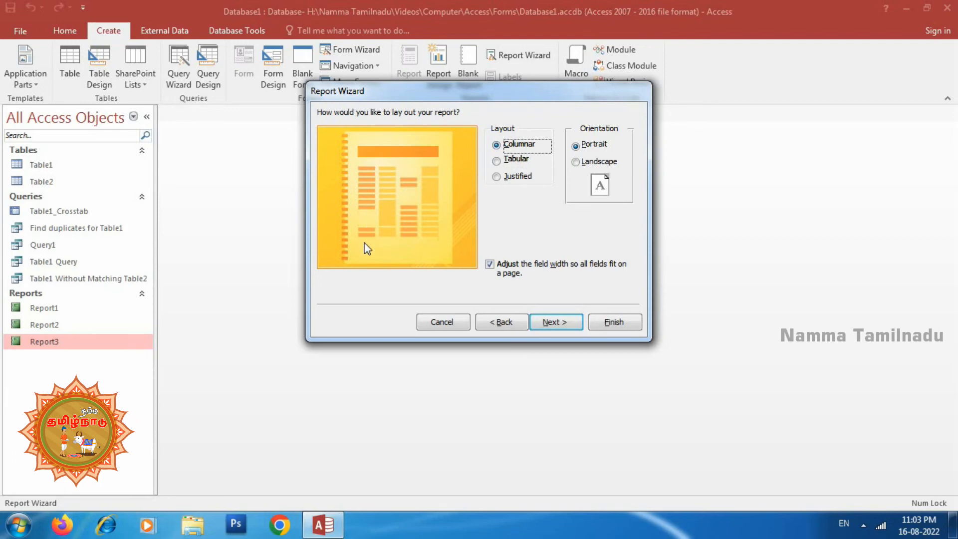
left_click(522, 181)
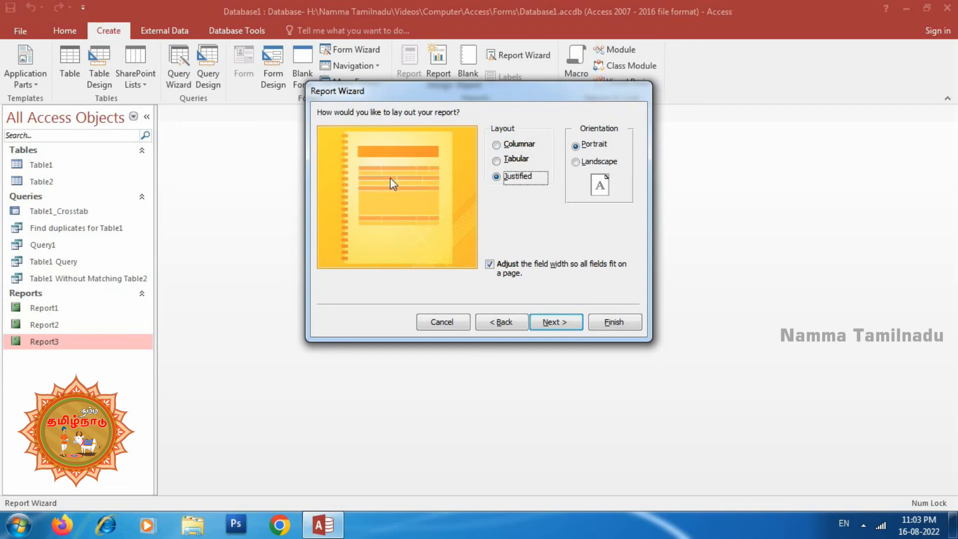
left_click(523, 145)
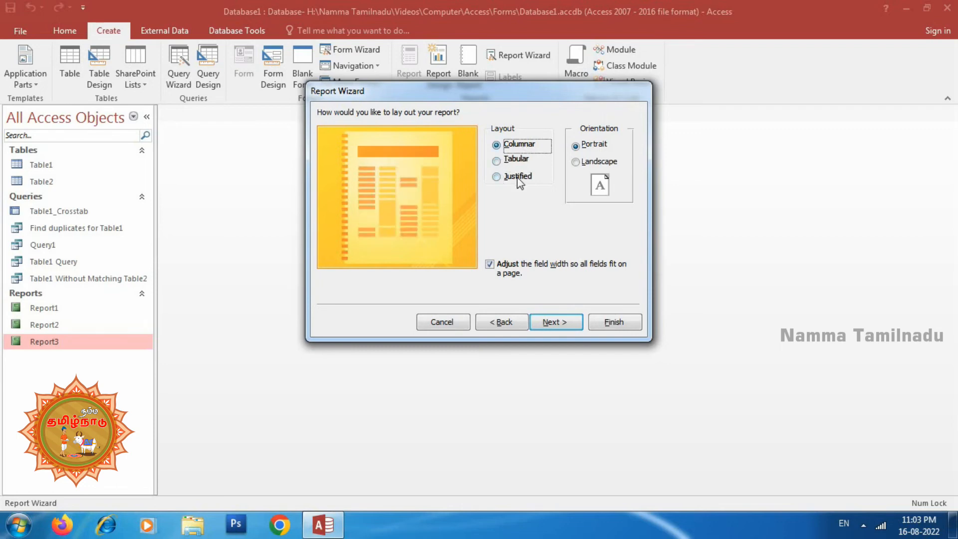
left_click(516, 160)
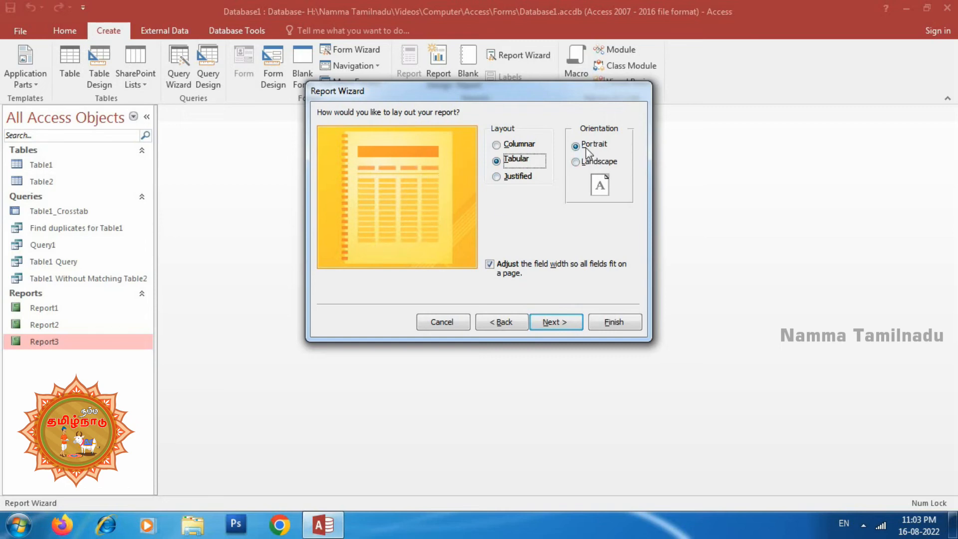
left_click(555, 323)
- Title the report Report4, generate it in preview, and close both the preview and the report
left_click_drag(462, 127, 327, 118)
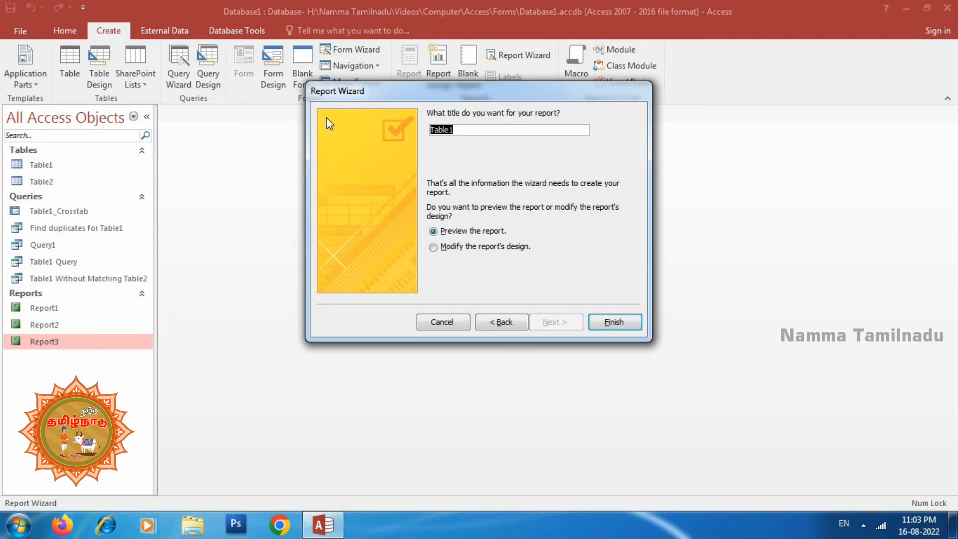
type("Report4")
left_click(606, 323)
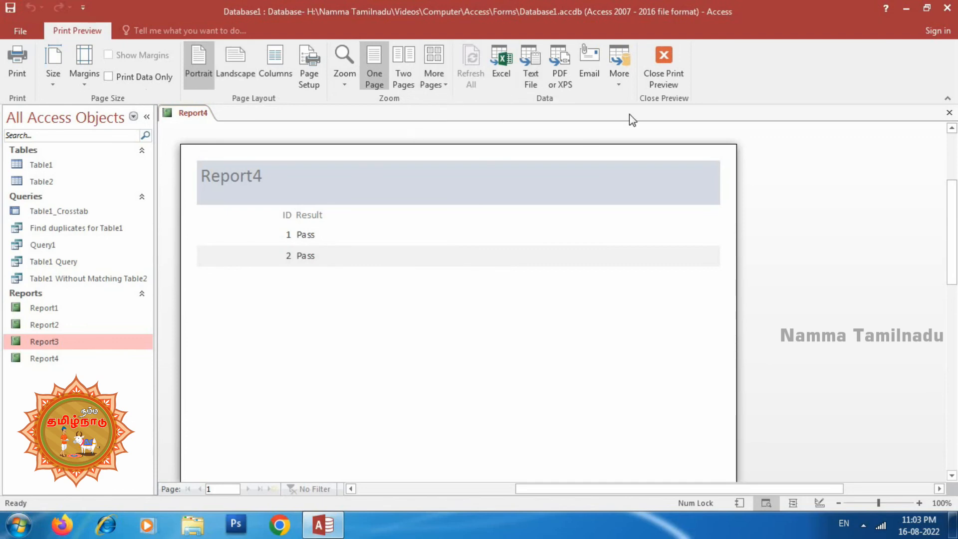
left_click(675, 86)
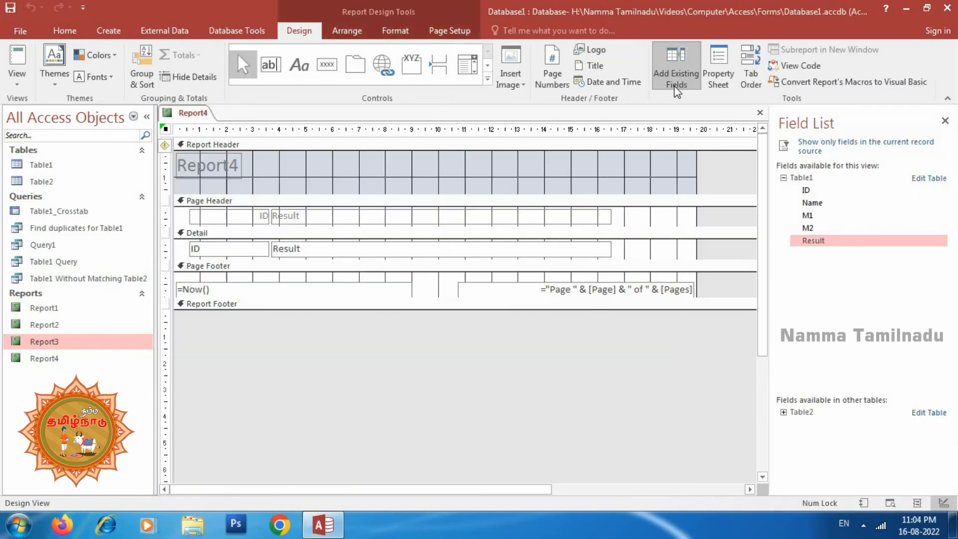
left_click(760, 113)
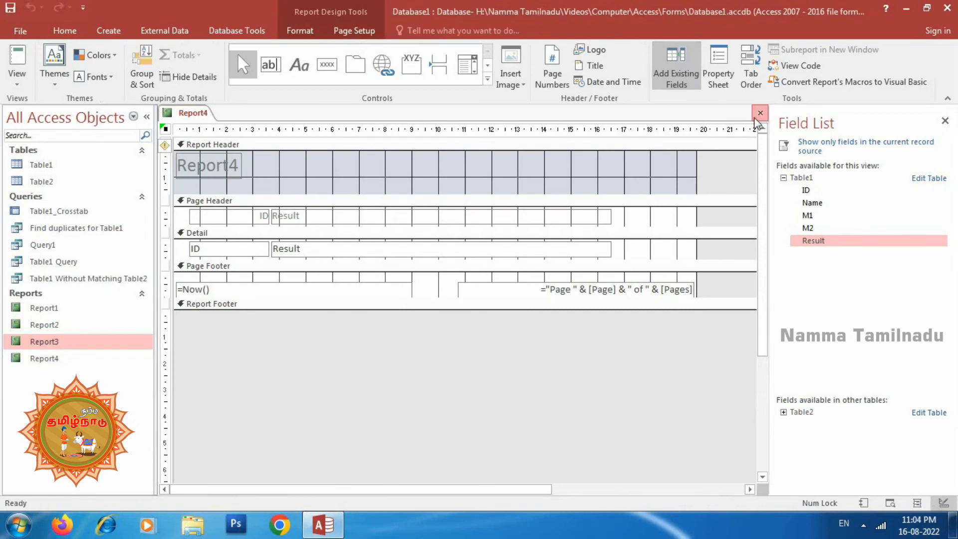
- Start the Label Wizard with label size C2180 (21 mm x 15 mm) and accept the Arial 8 light text style
left_click(108, 31)
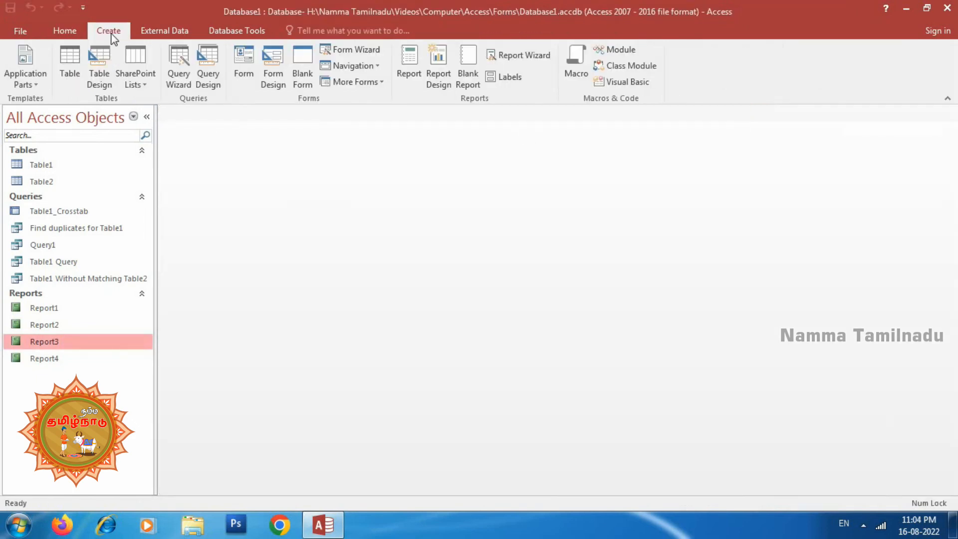
left_click(511, 83)
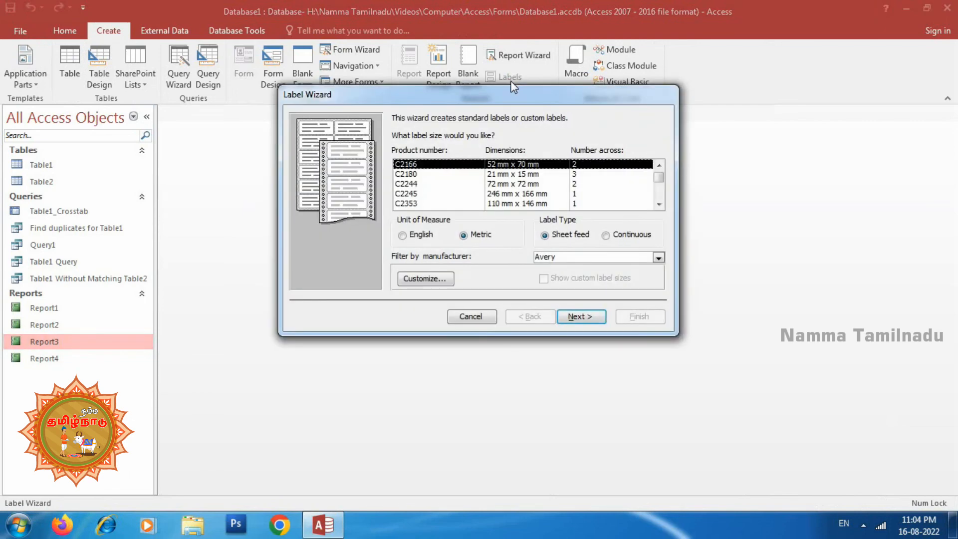
left_click(572, 174)
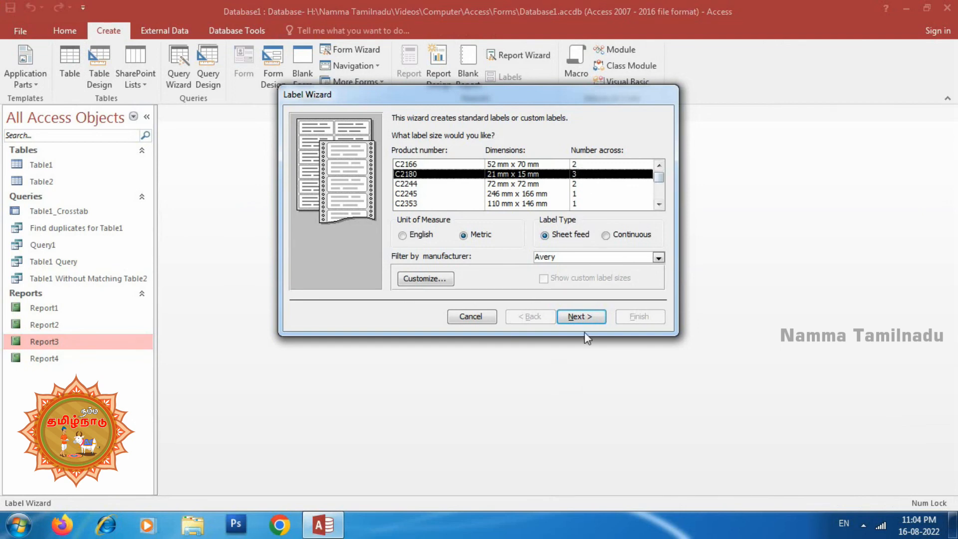
left_click(585, 315)
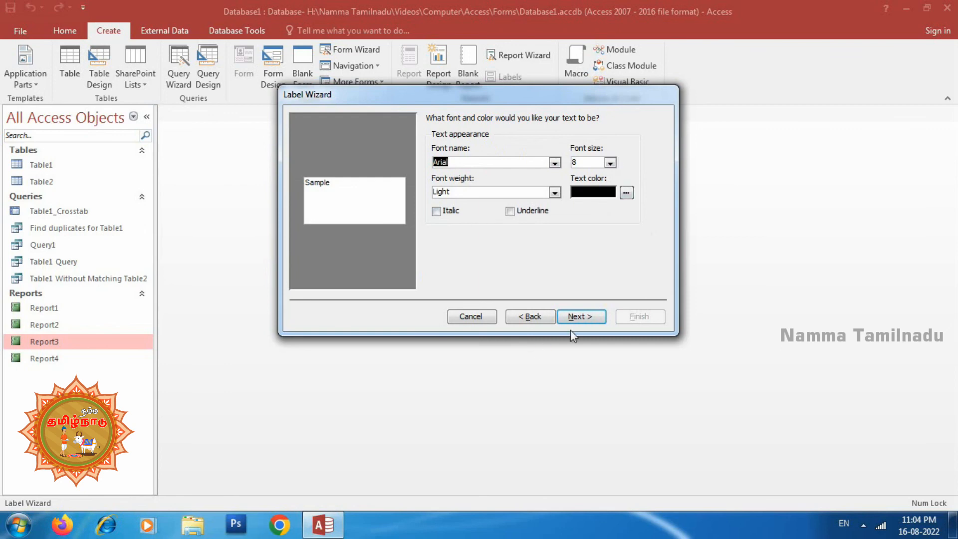
left_click(579, 317)
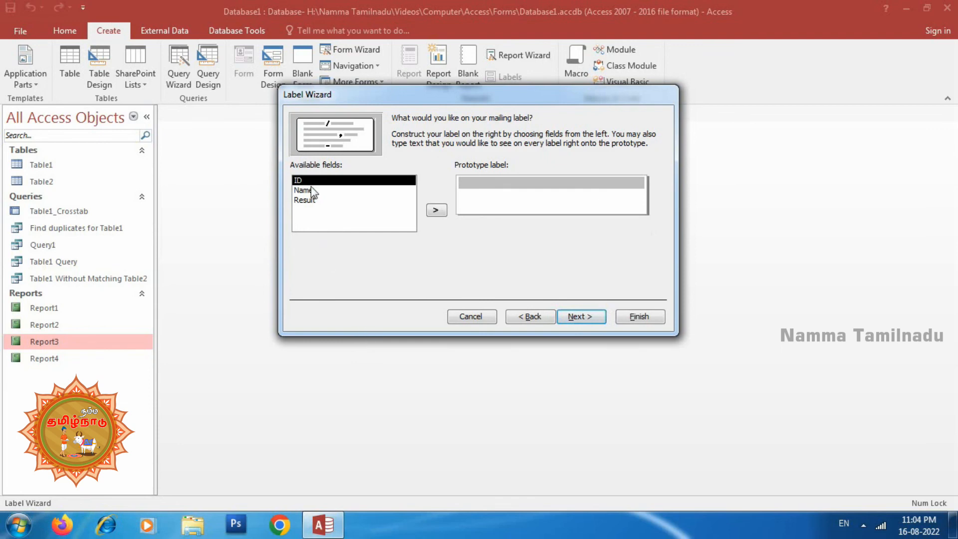
- Build the label from the ID and Result fields without sorting, and generate it as Report5
double_click(300, 180)
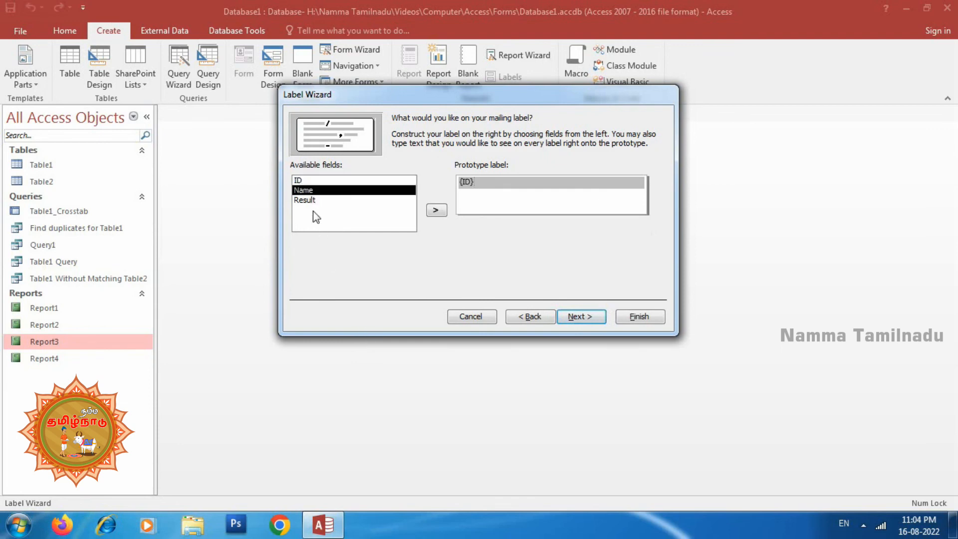
double_click(312, 200)
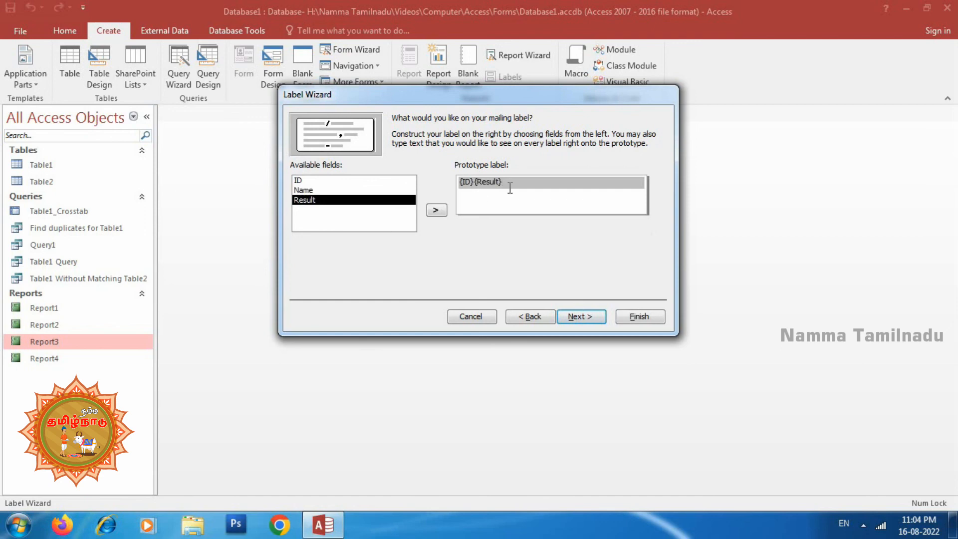
left_click(579, 320)
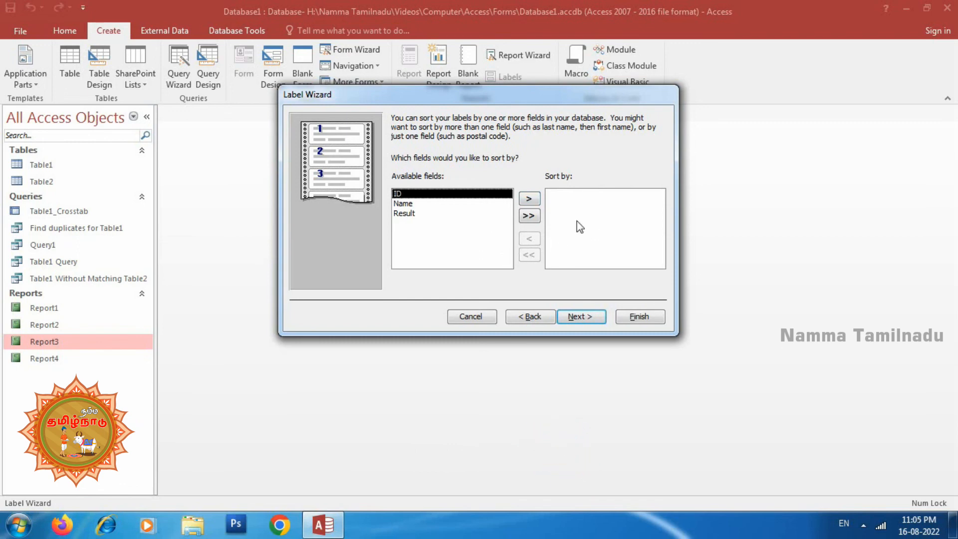
left_click(587, 317)
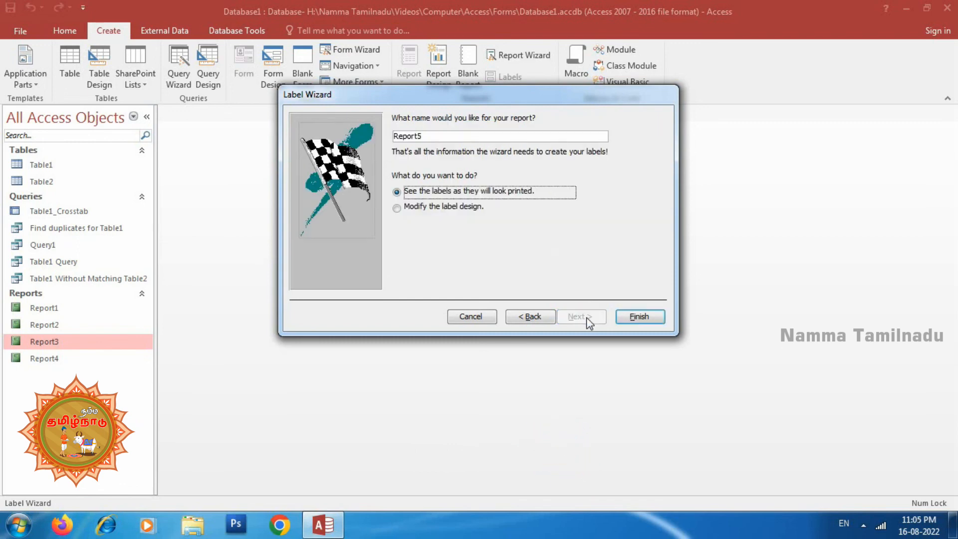
left_click(641, 317)
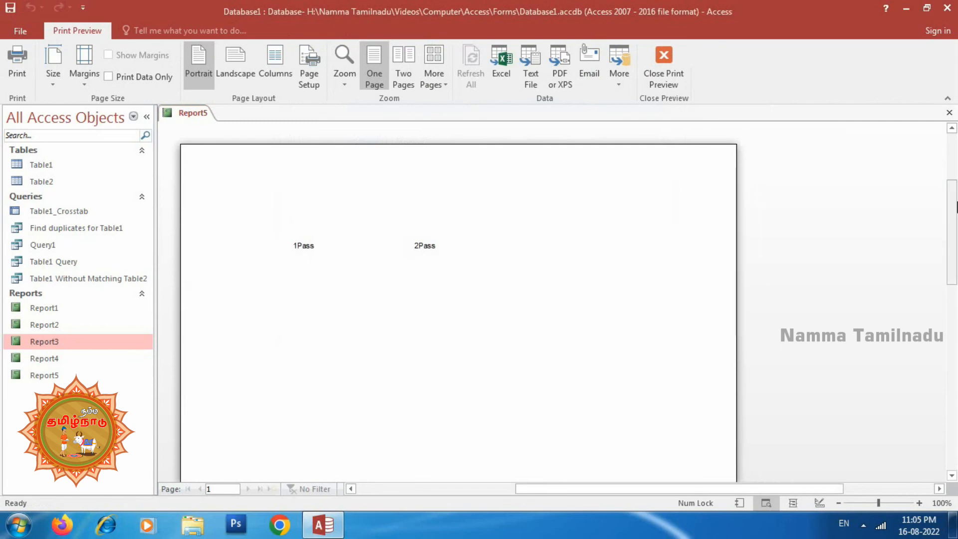
- Examine the printed-label preview of Report5 and close the preview to show its design
scroll(705, 223, "down", 1)
scroll(603, 278, "down", 6)
scroll(496, 249, "up", 6)
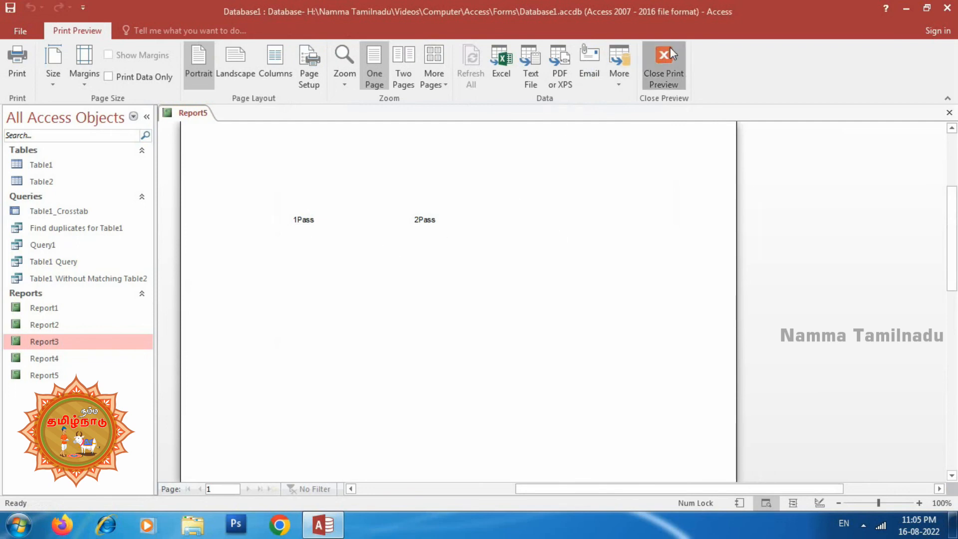
left_click(663, 63)
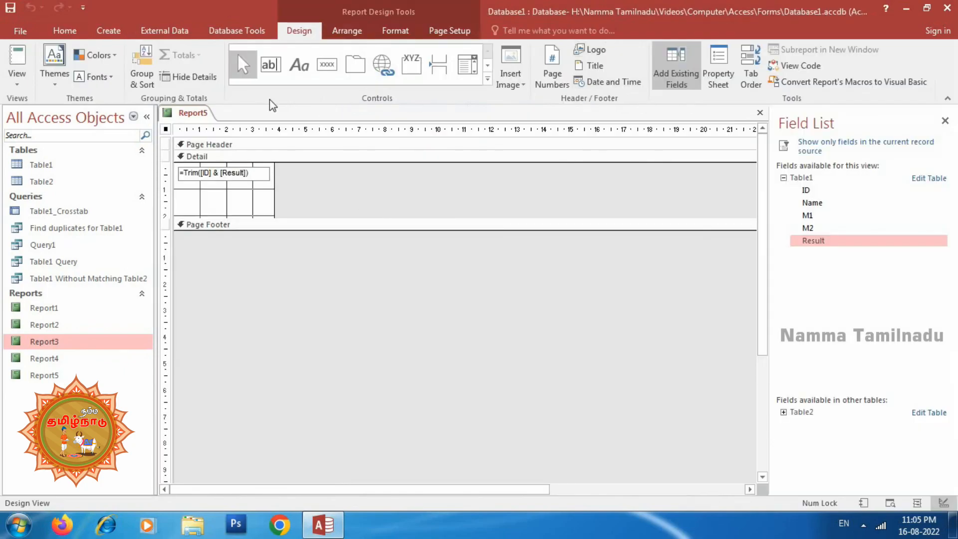